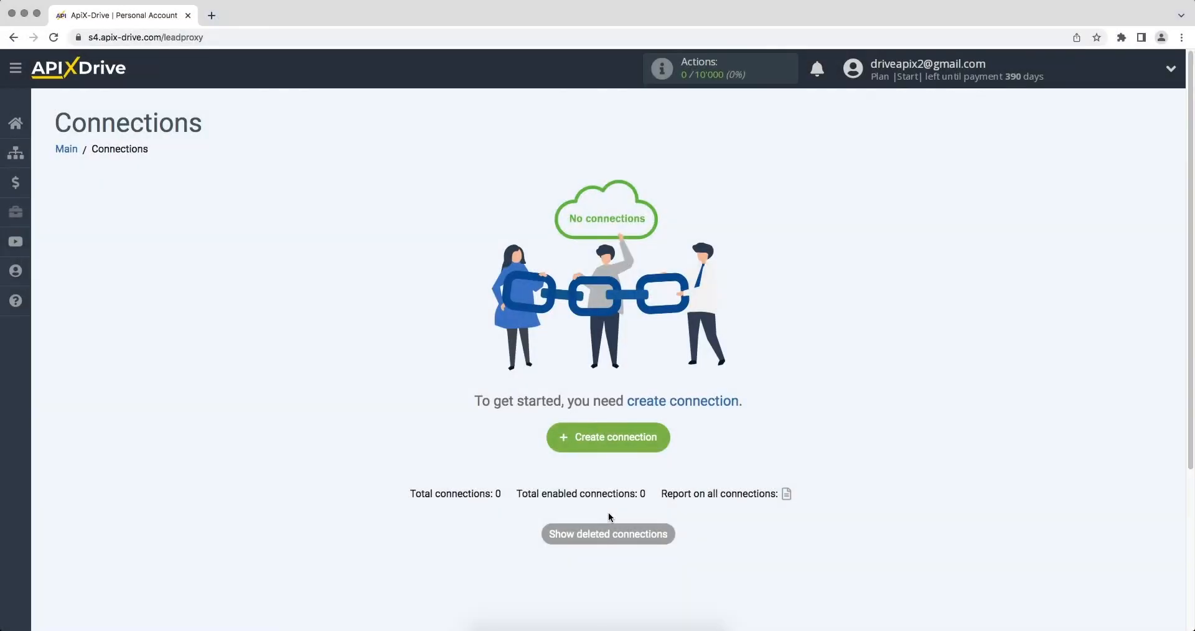
Step: Create a new connection and choose Smartsheet as the data source system
{"action": "left_click", "coordinate": [564, 446]}
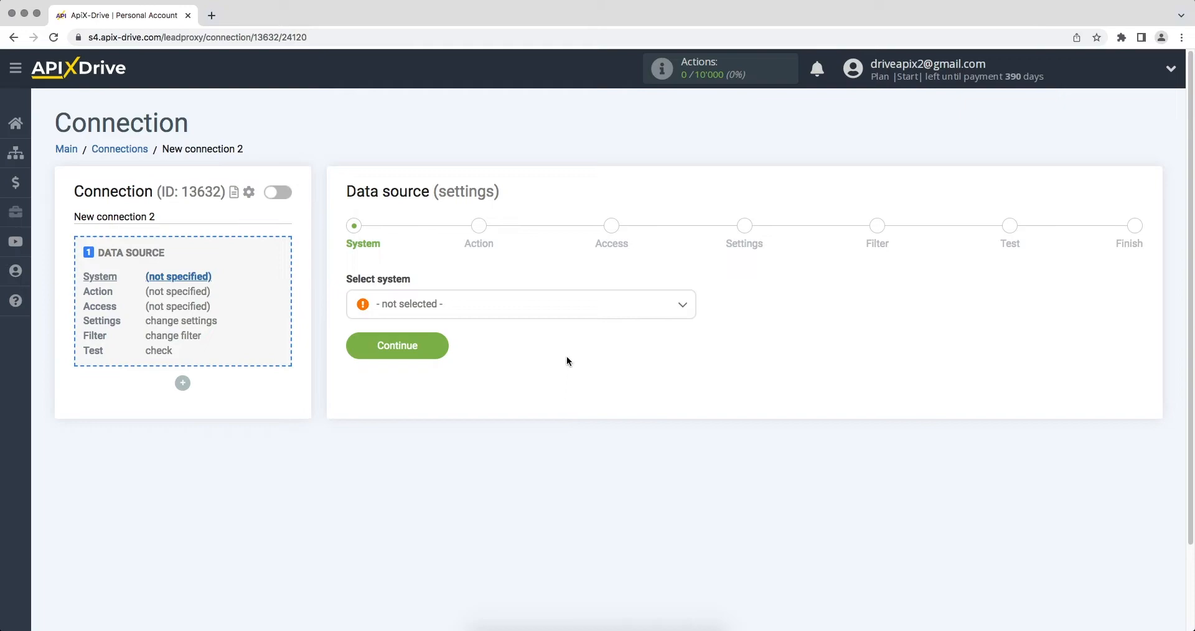
{"action": "left_click", "coordinate": [565, 309]}
{"action": "left_click_drag", "start_coordinate": [693, 322], "coordinate": [699, 480]}
{"action": "left_click", "coordinate": [412, 428]}
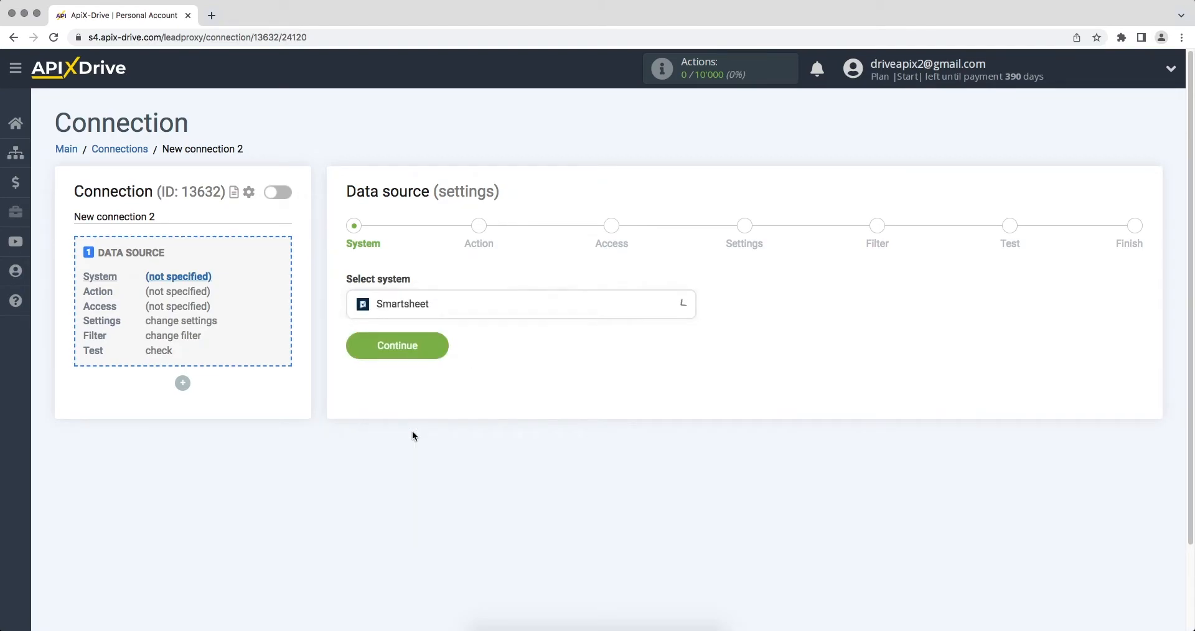
{"action": "left_click", "coordinate": [358, 354]}
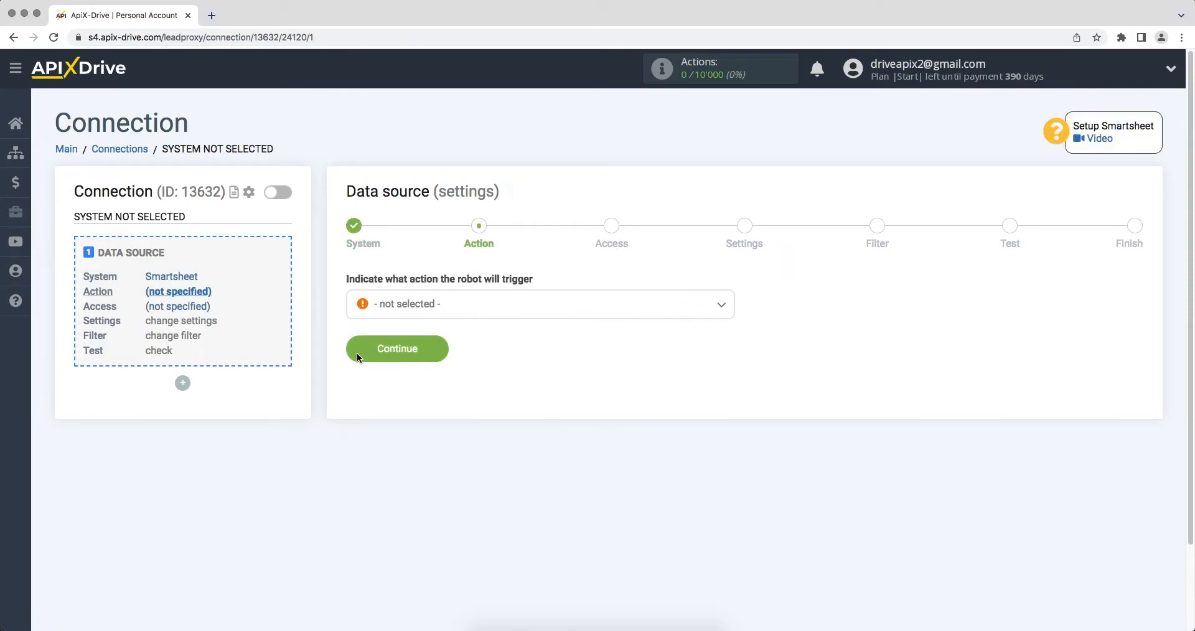
Step: Set the data source action to Get ROWS (new) and continue
{"action": "left_click", "coordinate": [387, 314]}
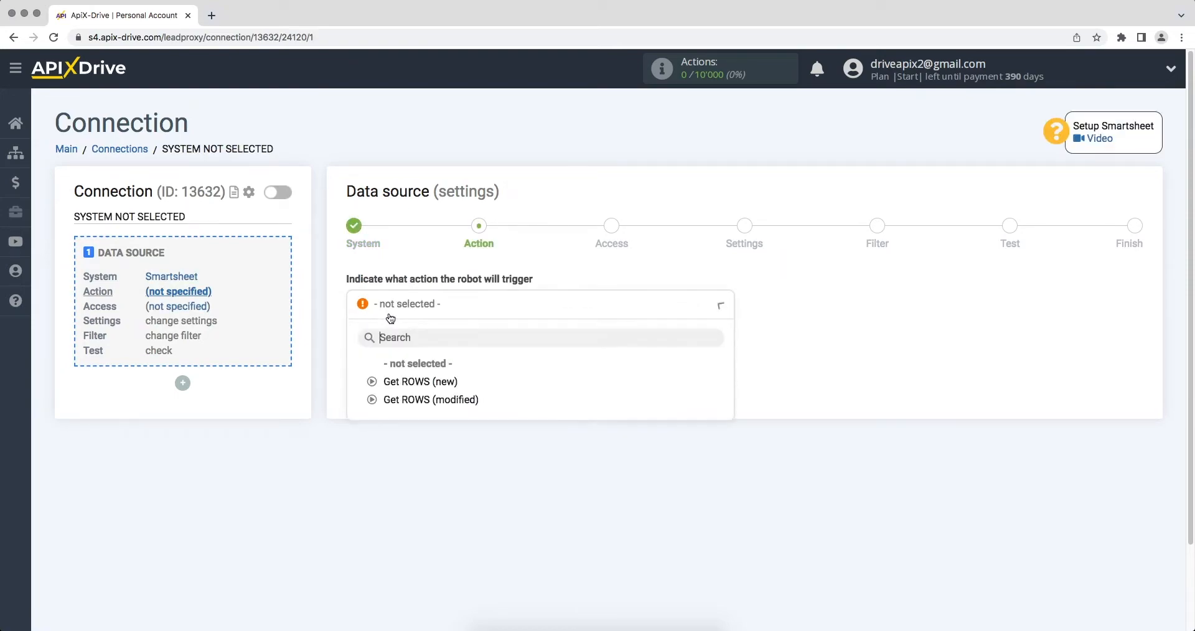
{"action": "left_click", "coordinate": [402, 384]}
{"action": "left_click", "coordinate": [360, 356]}
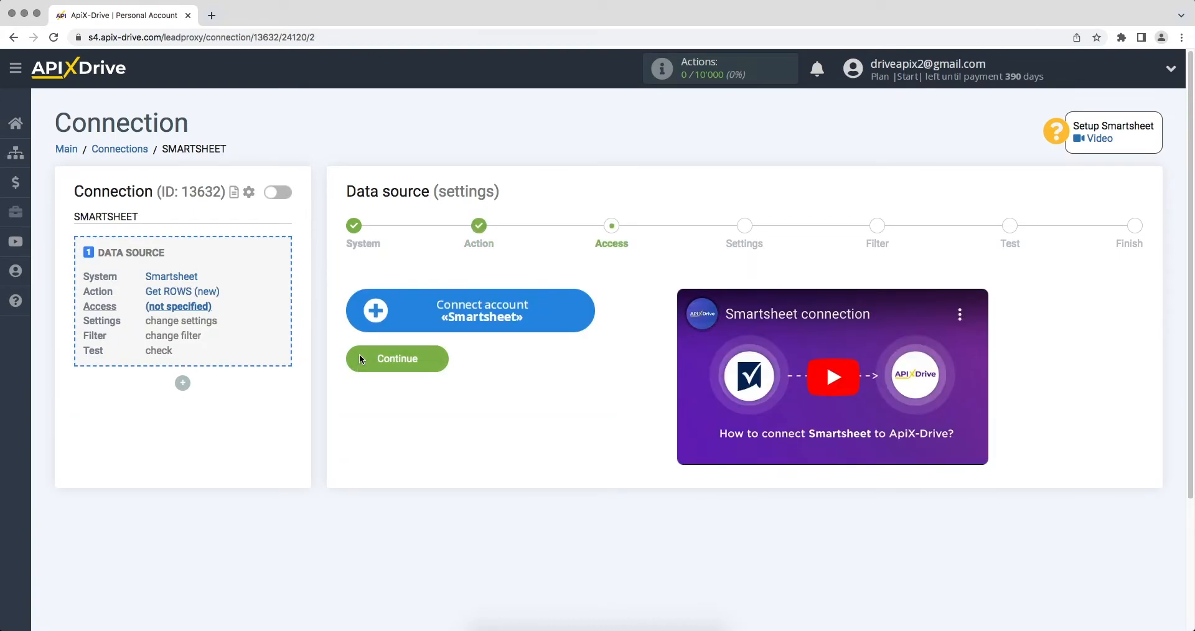
Step: Start connecting a Smartsheet account and enter the account e-mail and password in the login window
{"action": "left_click", "coordinate": [372, 312]}
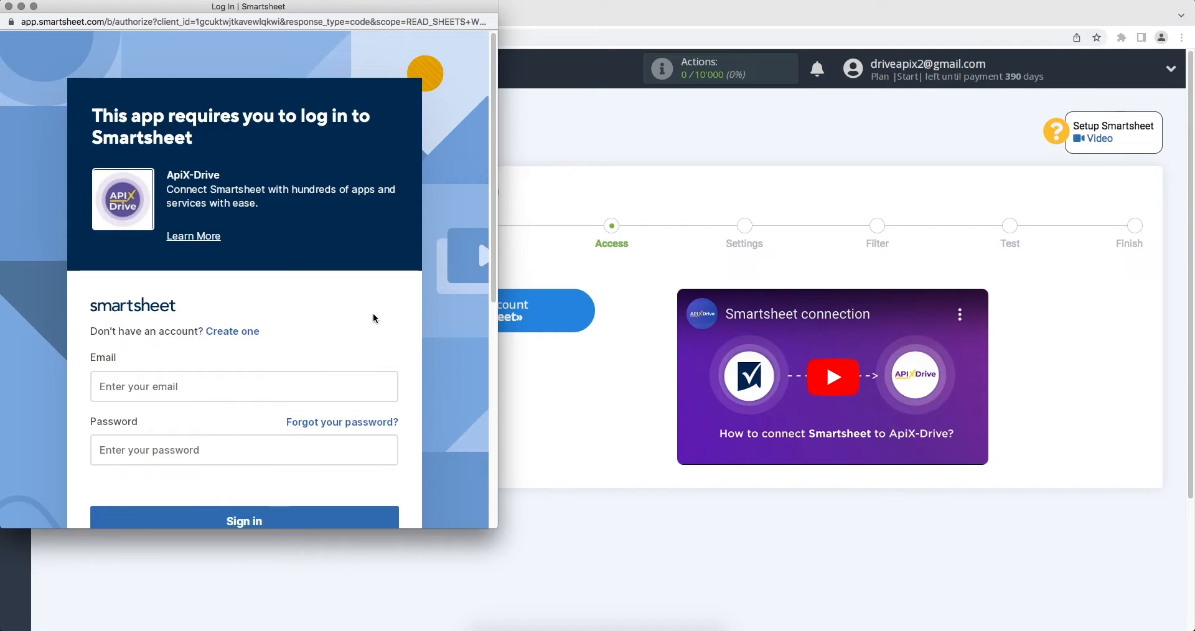
{"action": "left_click", "coordinate": [298, 384]}
{"action": "left_click", "coordinate": [290, 449]}
{"action": "type", "text": "•••••••••••••"}
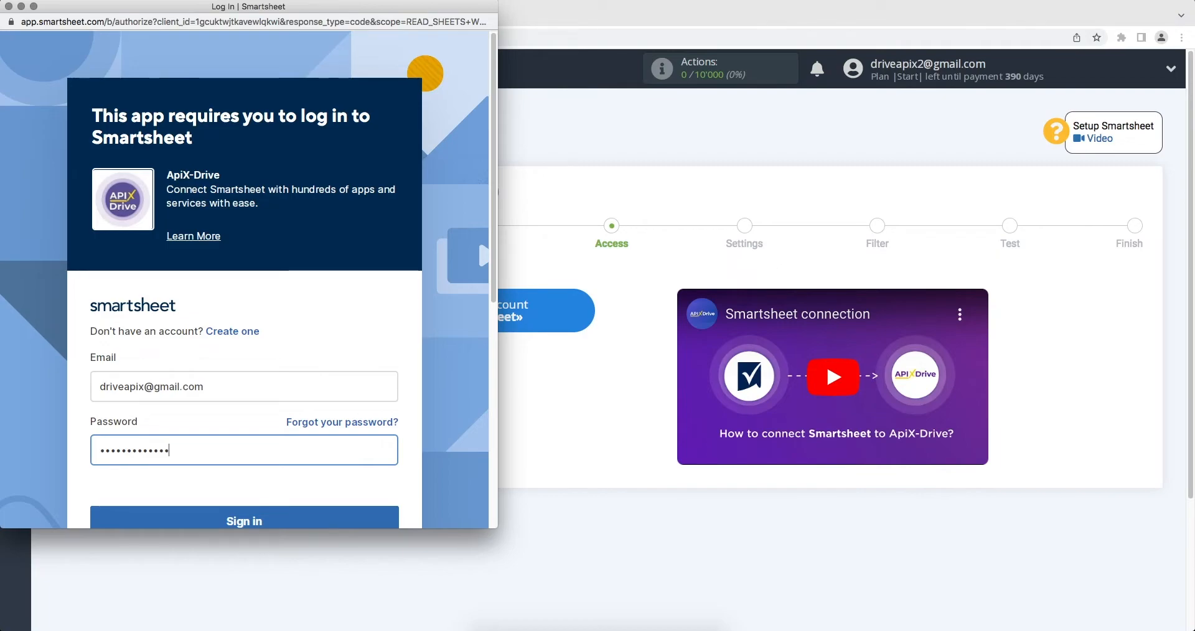
Step: Sign in to Smartsheet and allow ApiX-Drive access to the account
{"action": "scroll", "coordinate": [289, 496], "scroll_direction": "down", "scroll_amount": 1}
{"action": "left_click", "coordinate": [289, 496]}
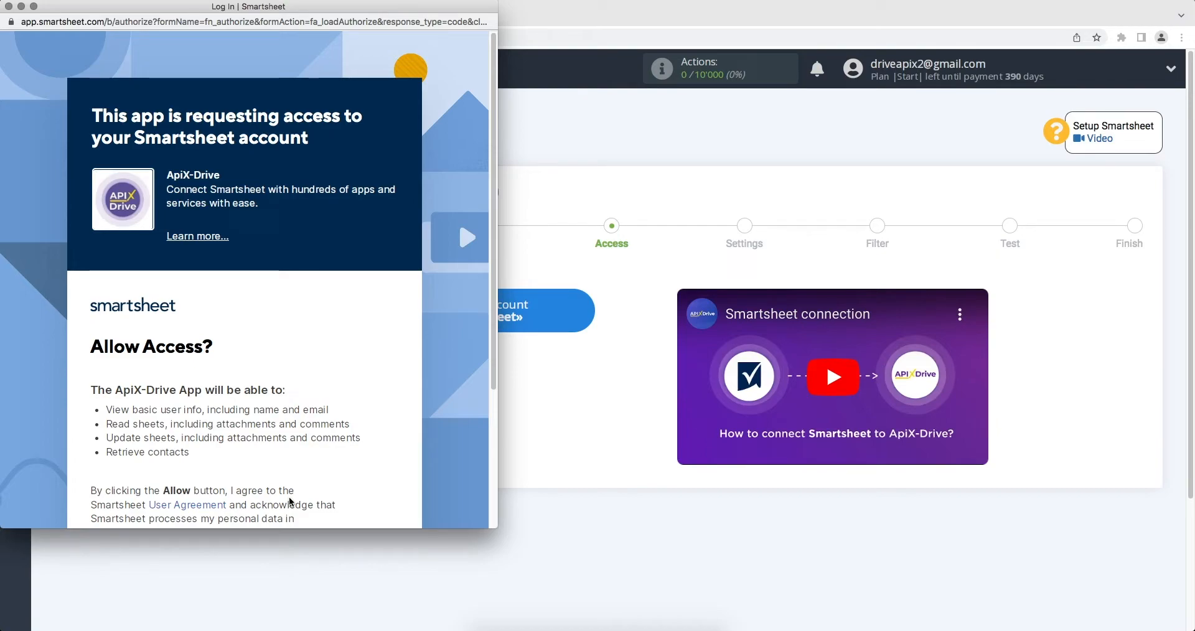
{"action": "scroll", "coordinate": [289, 496], "scroll_direction": "down", "scroll_amount": 5}
{"action": "left_click", "coordinate": [263, 468]}
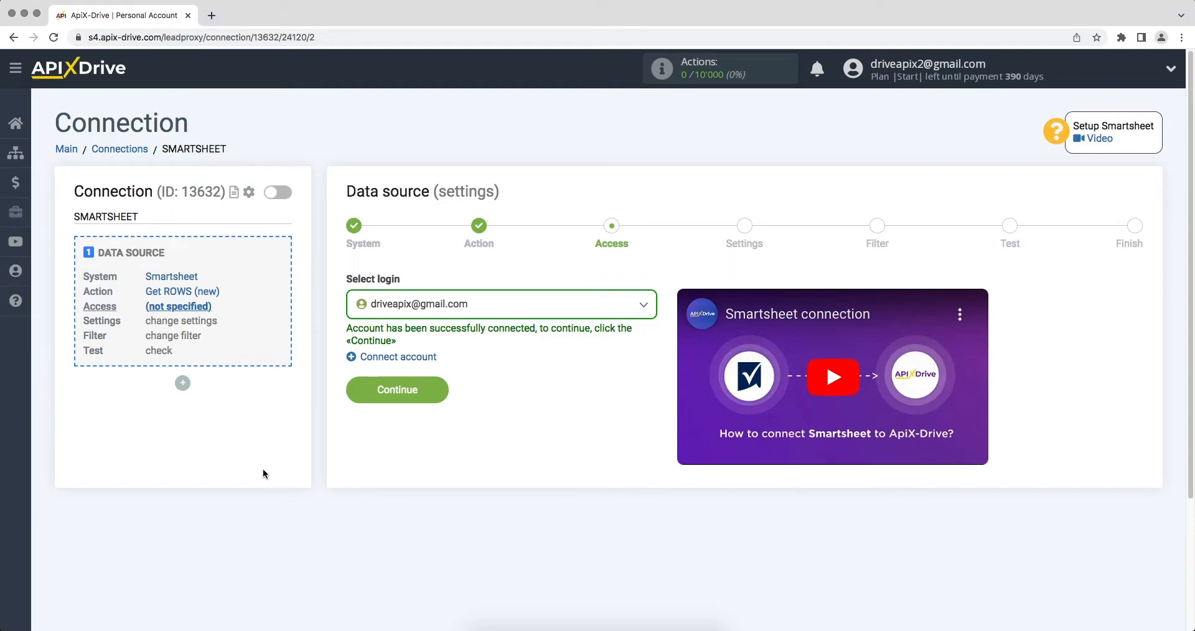
Step: Select the connected Smartsheet login and continue
{"action": "left_click", "coordinate": [390, 309]}
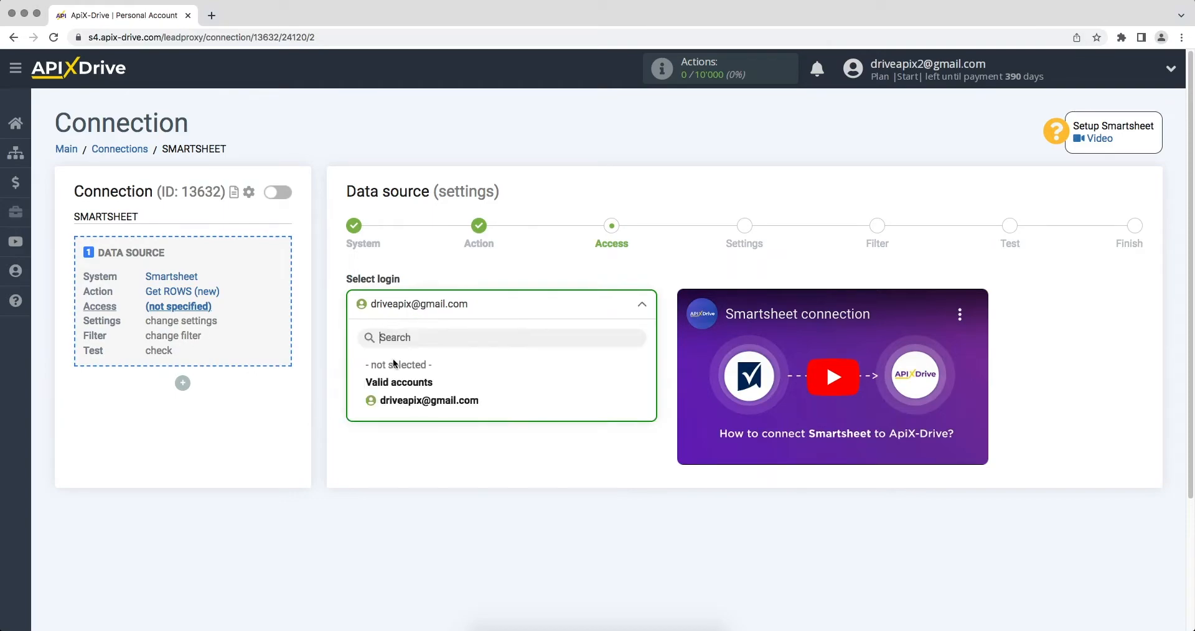
{"action": "left_click", "coordinate": [398, 399]}
{"action": "left_click", "coordinate": [352, 390]}
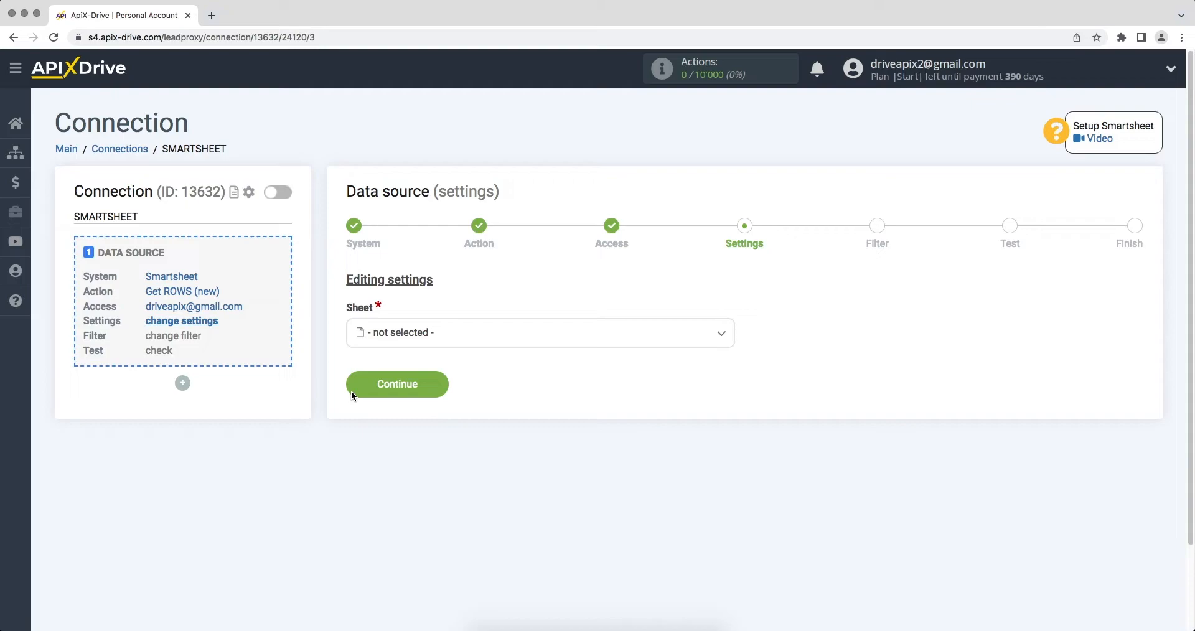
Step: Choose the ApiX-Drive sheet as the source sheet and continue
{"action": "left_click", "coordinate": [382, 347]}
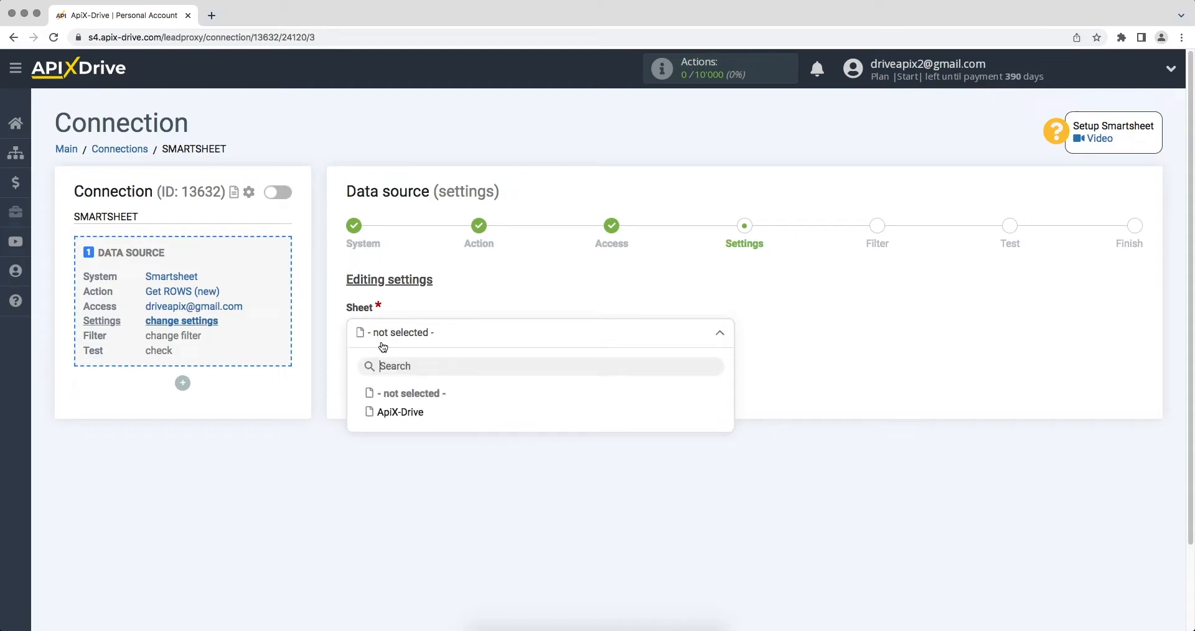
{"action": "left_click", "coordinate": [389, 413]}
{"action": "left_click", "coordinate": [352, 387]}
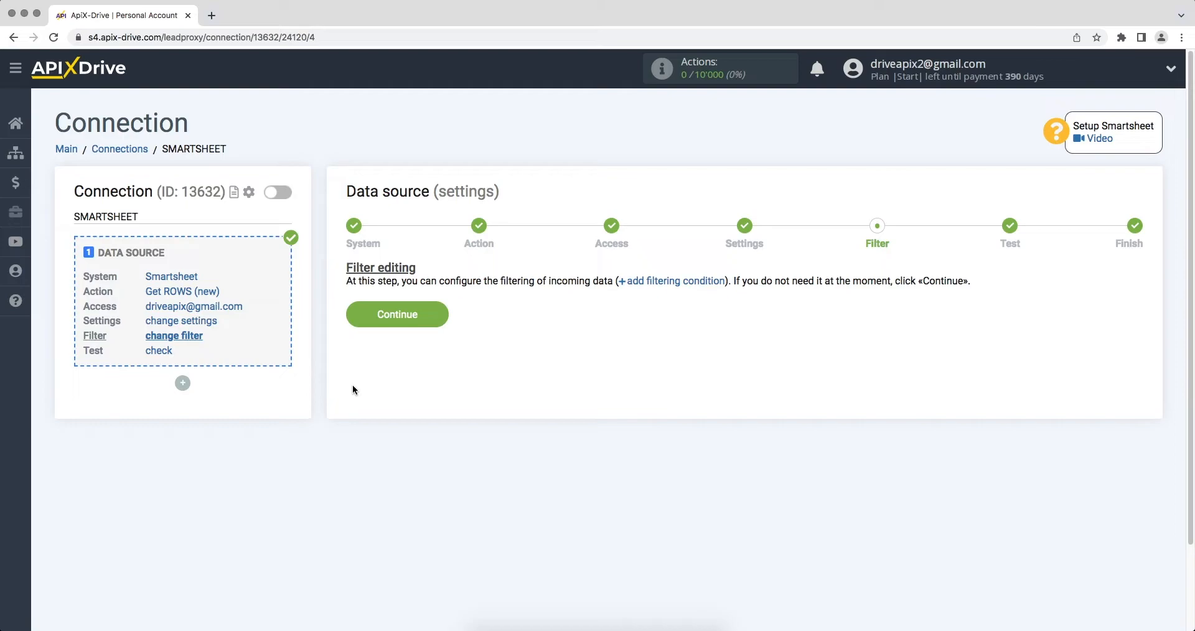
Step: Skip the filter settings and proceed past the loaded test data
{"action": "left_click", "coordinate": [361, 314]}
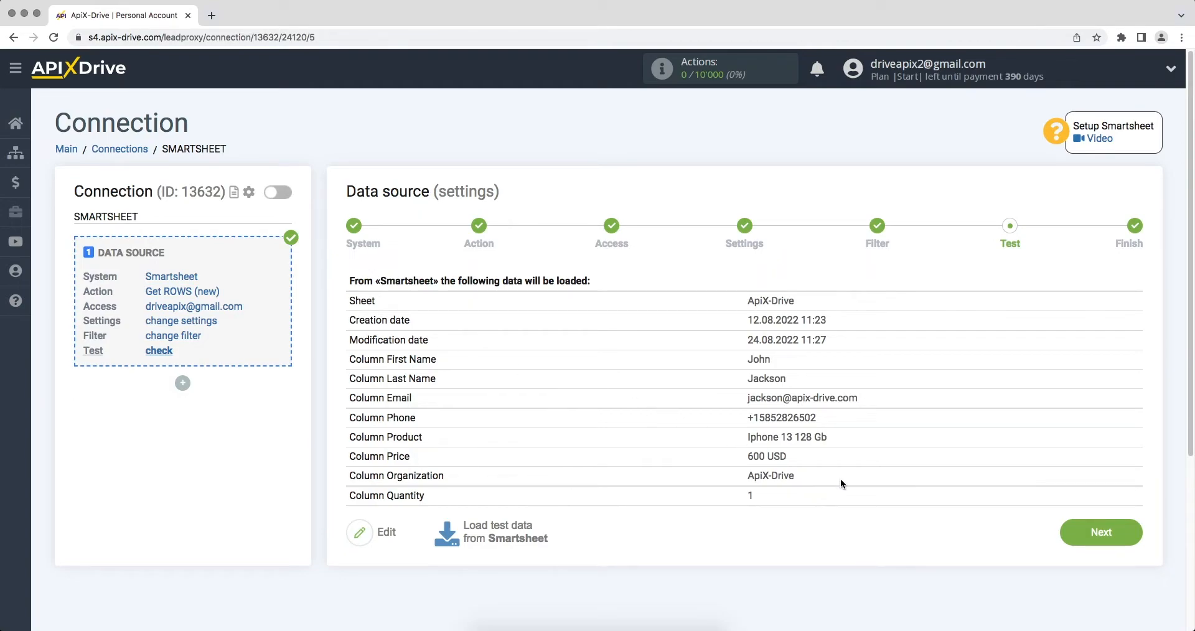
{"action": "left_click", "coordinate": [1066, 539]}
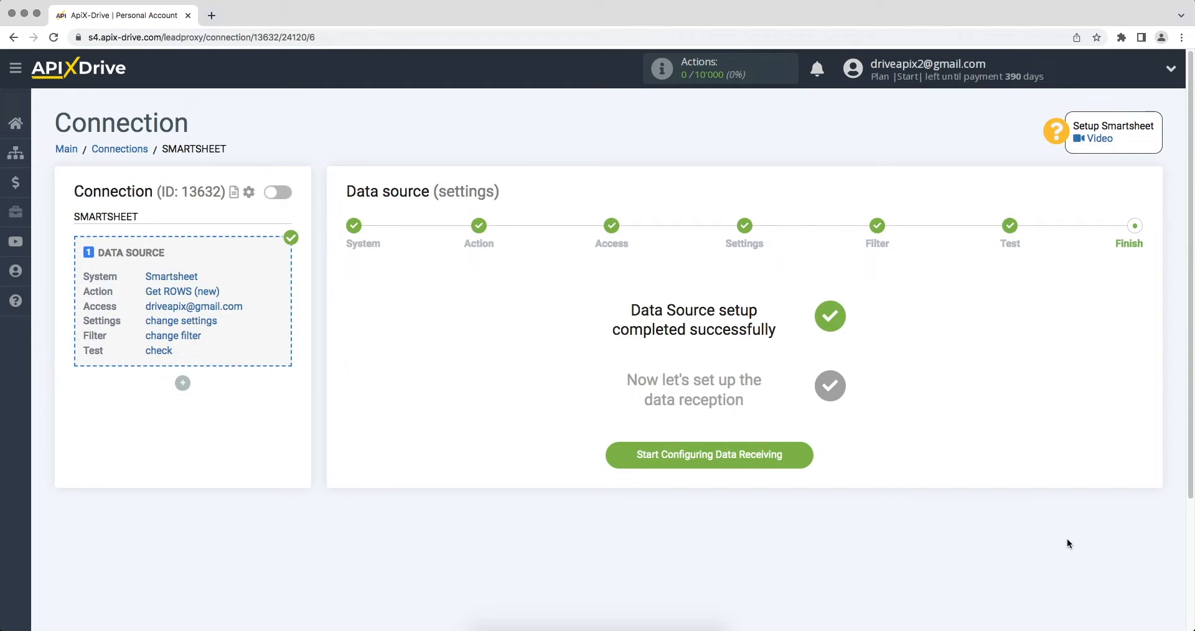
Step: Start configuring data receiving and choose Salesforce CRM as the destination system
{"action": "left_click", "coordinate": [608, 454]}
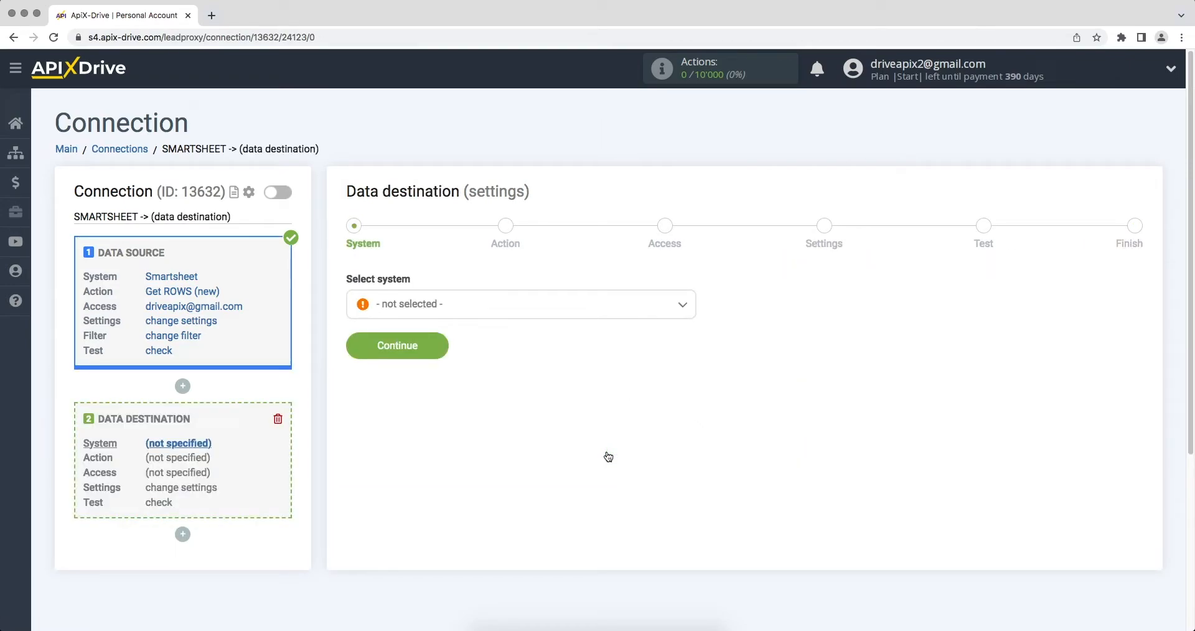
{"action": "left_click", "coordinate": [622, 305]}
{"action": "left_click_drag", "start_coordinate": [691, 325], "coordinate": [698, 460]}
{"action": "left_click", "coordinate": [488, 455]}
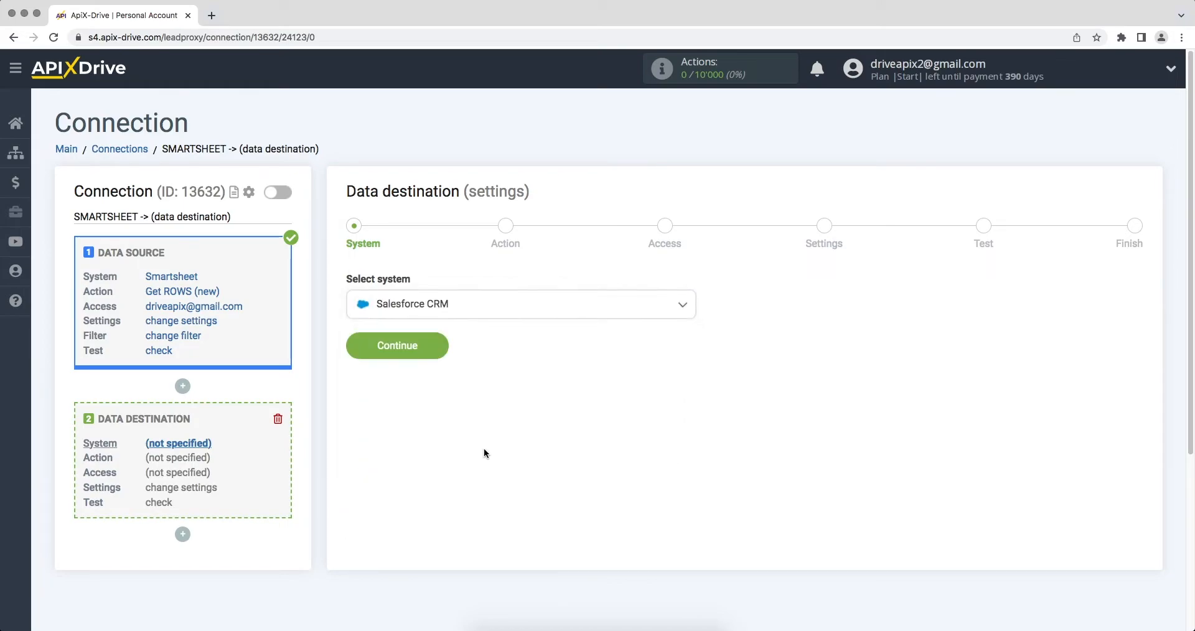
{"action": "left_click", "coordinate": [357, 348]}
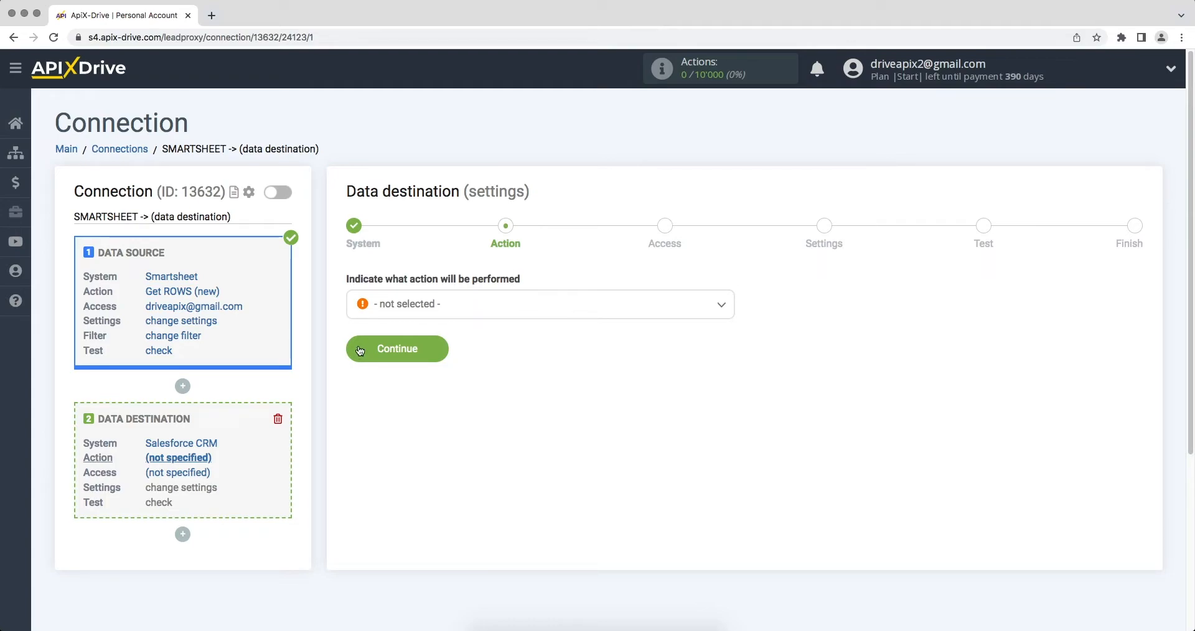
Step: Set the destination action to Create CONTACT and continue
{"action": "left_click", "coordinate": [386, 308]}
{"action": "left_click", "coordinate": [402, 381]}
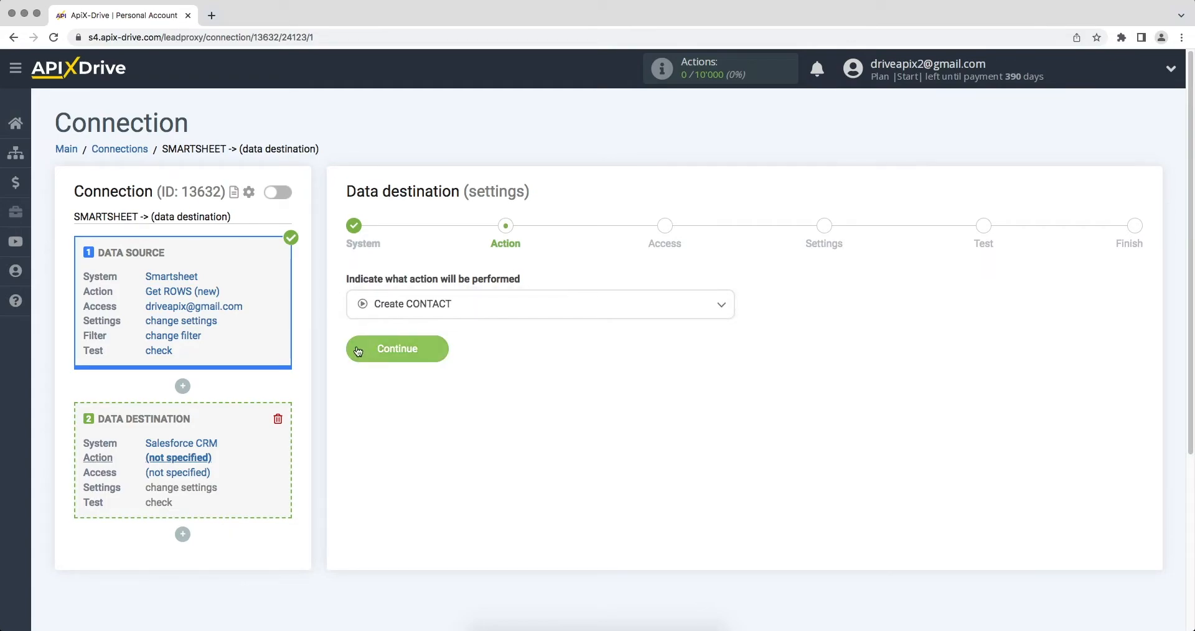
{"action": "left_click", "coordinate": [357, 348]}
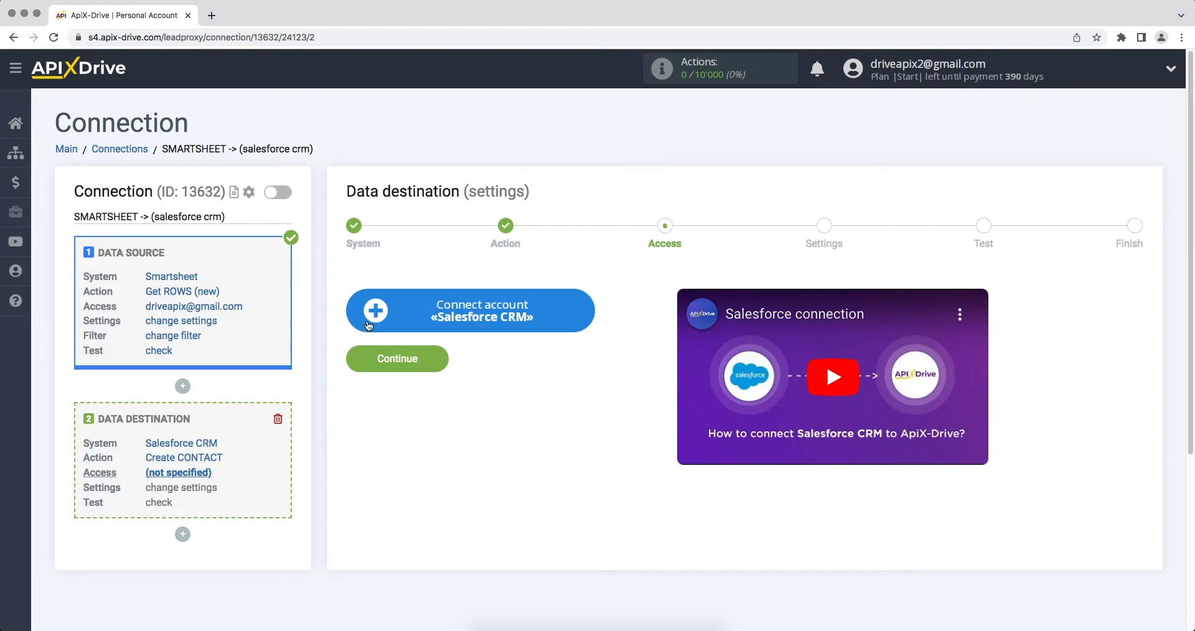
Step: Connect a Salesforce CRM account by entering the username and password and logging in
{"action": "left_click", "coordinate": [365, 325]}
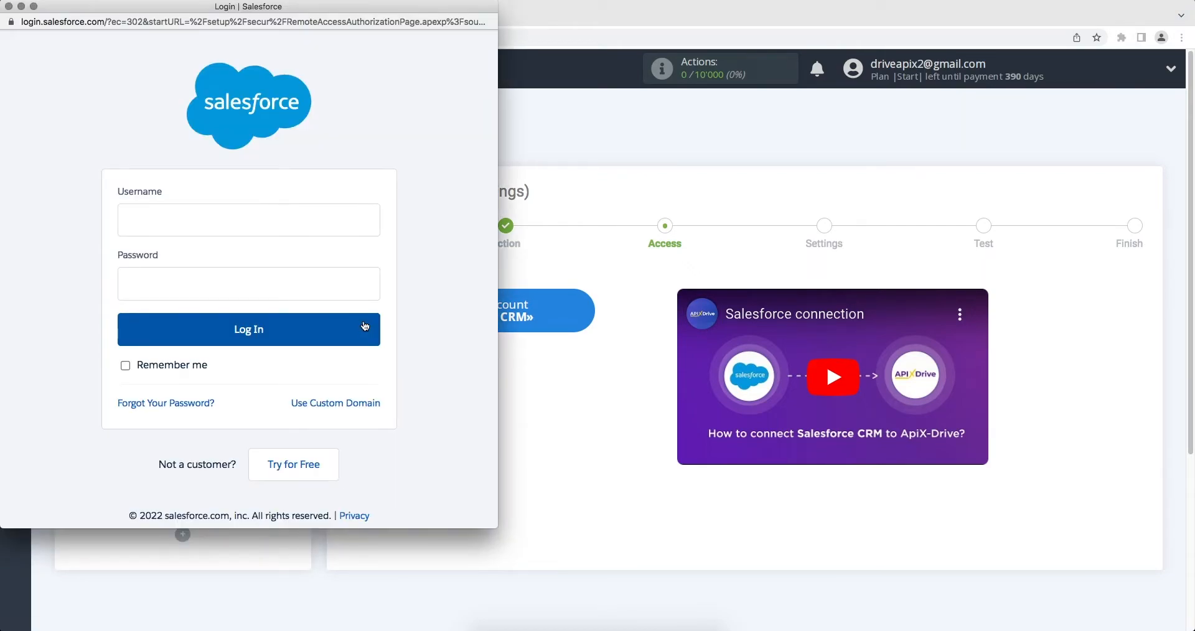
{"action": "left_click", "coordinate": [293, 219]}
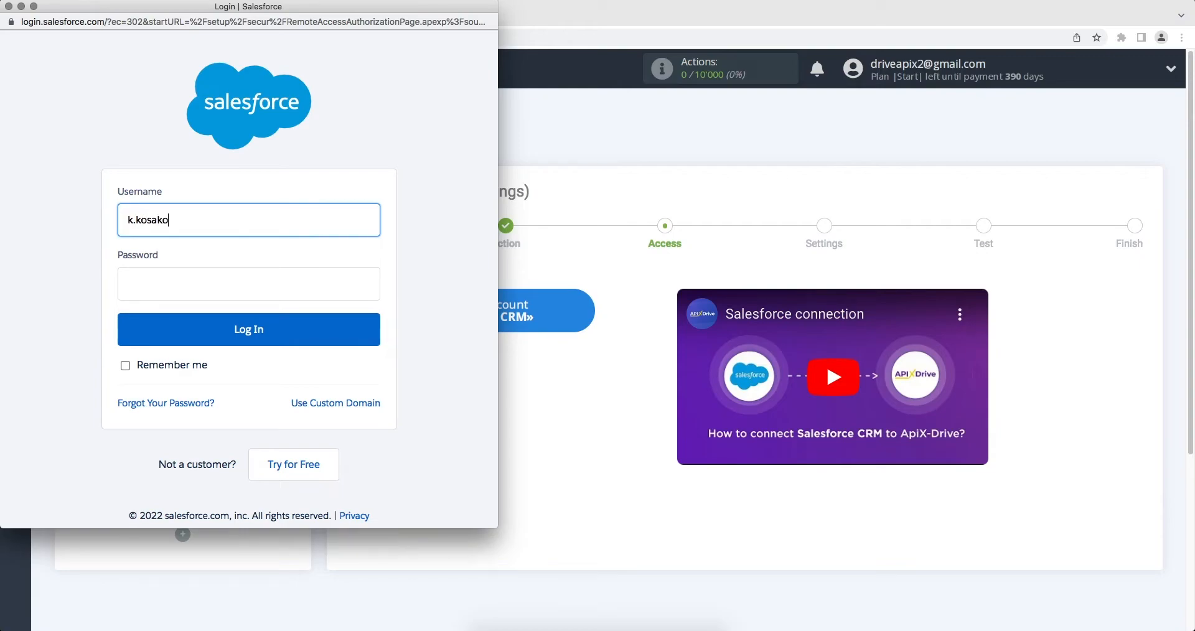
{"action": "left_click", "coordinate": [304, 285]}
{"action": "type", "text": "•••••"}
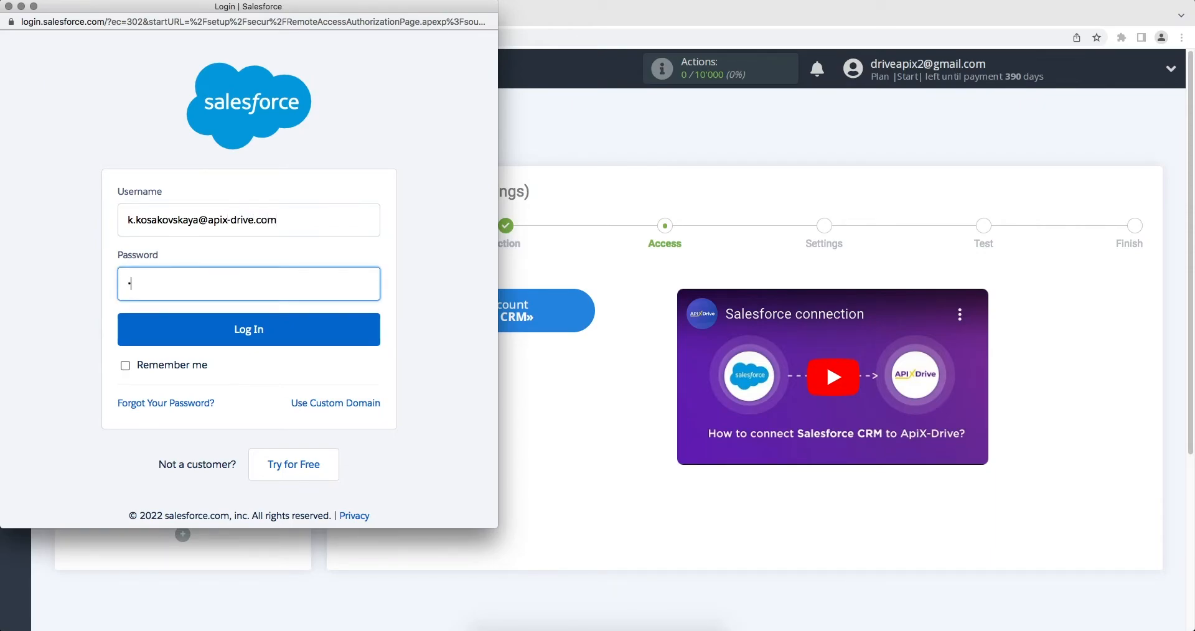
{"action": "type", "text": "•••••"}
{"action": "left_click", "coordinate": [301, 328]}
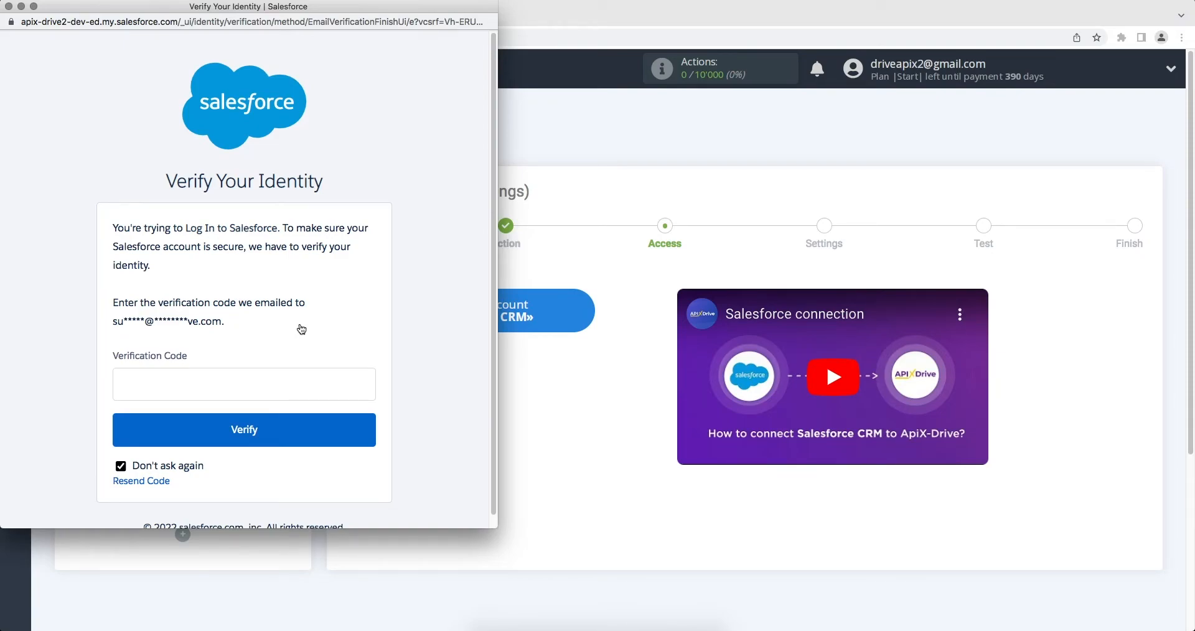
Step: Enter the emailed verification code to verify the Salesforce identity
{"action": "left_click", "coordinate": [288, 384]}
{"action": "left_click", "coordinate": [278, 428]}
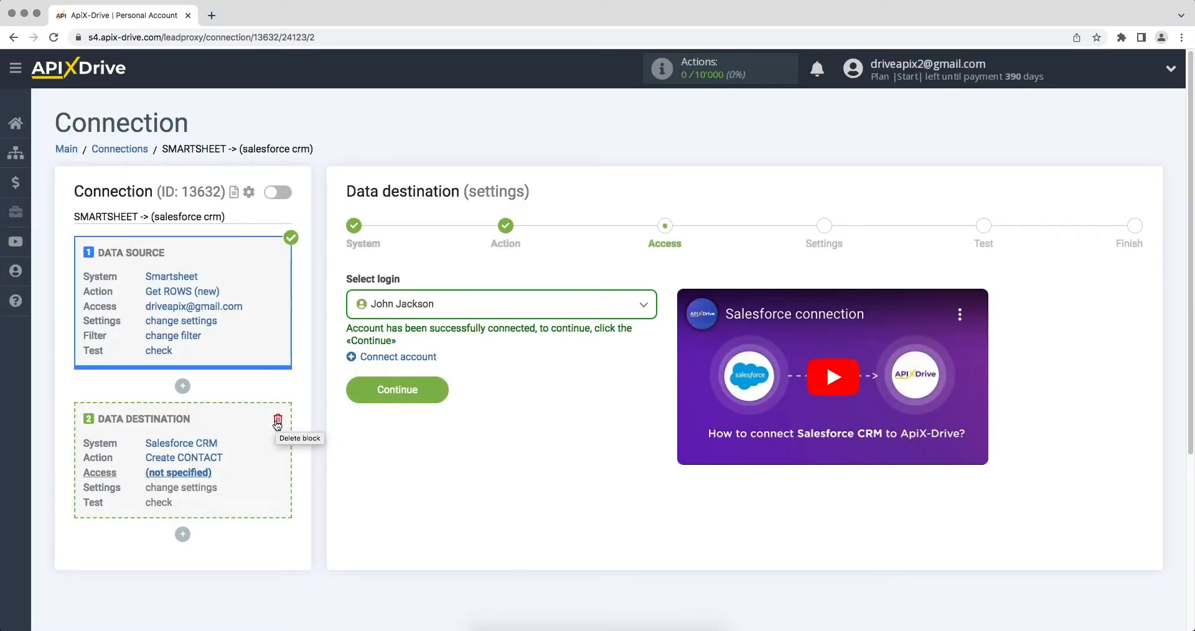
Step: Select the connected Salesforce login and continue to the settings
{"action": "left_click", "coordinate": [396, 305]}
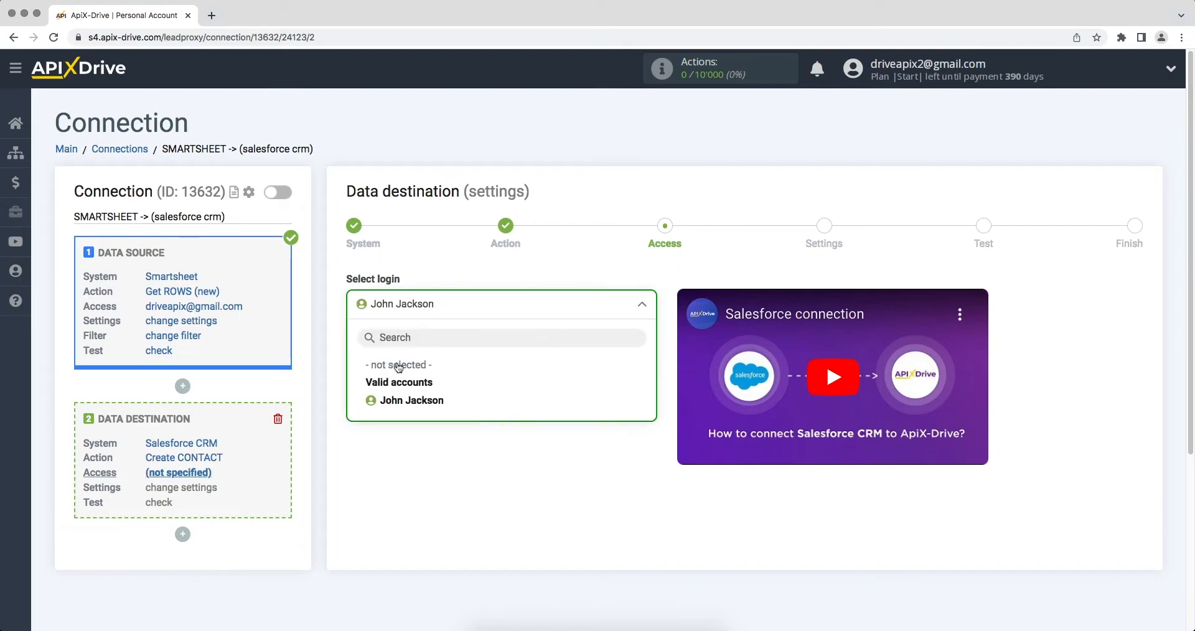
{"action": "left_click", "coordinate": [396, 400]}
{"action": "left_click", "coordinate": [355, 397]}
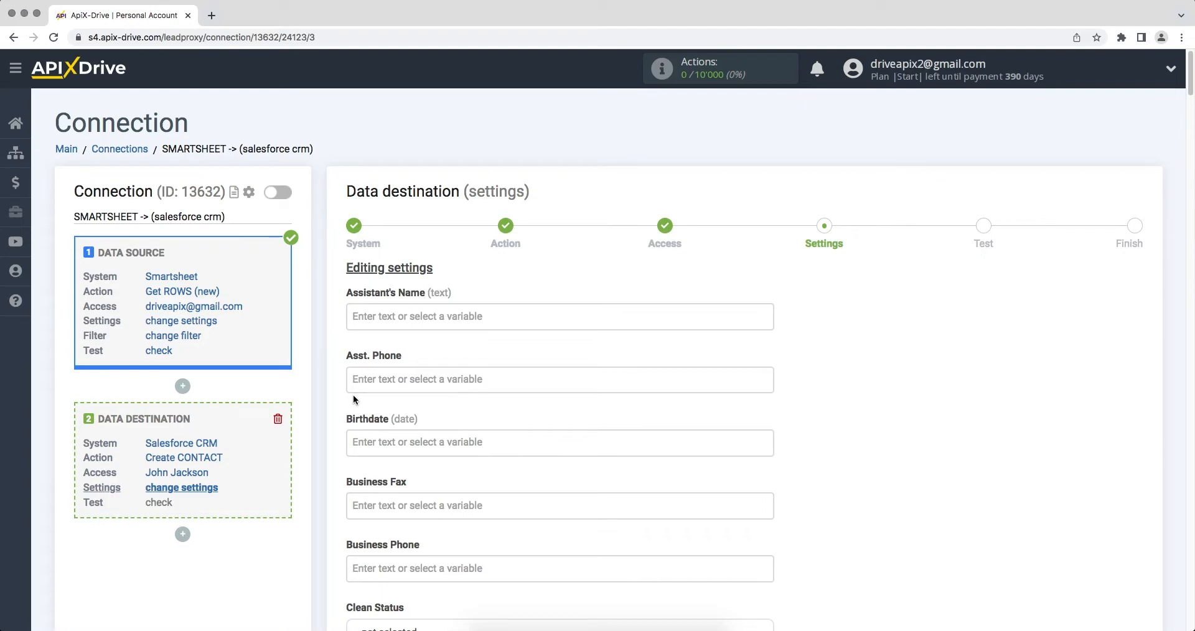
Step: Map the Salesforce Email field to the Smartsheet Column Email variable
{"action": "scroll", "coordinate": [353, 398], "scroll_direction": "down", "scroll_amount": 8}
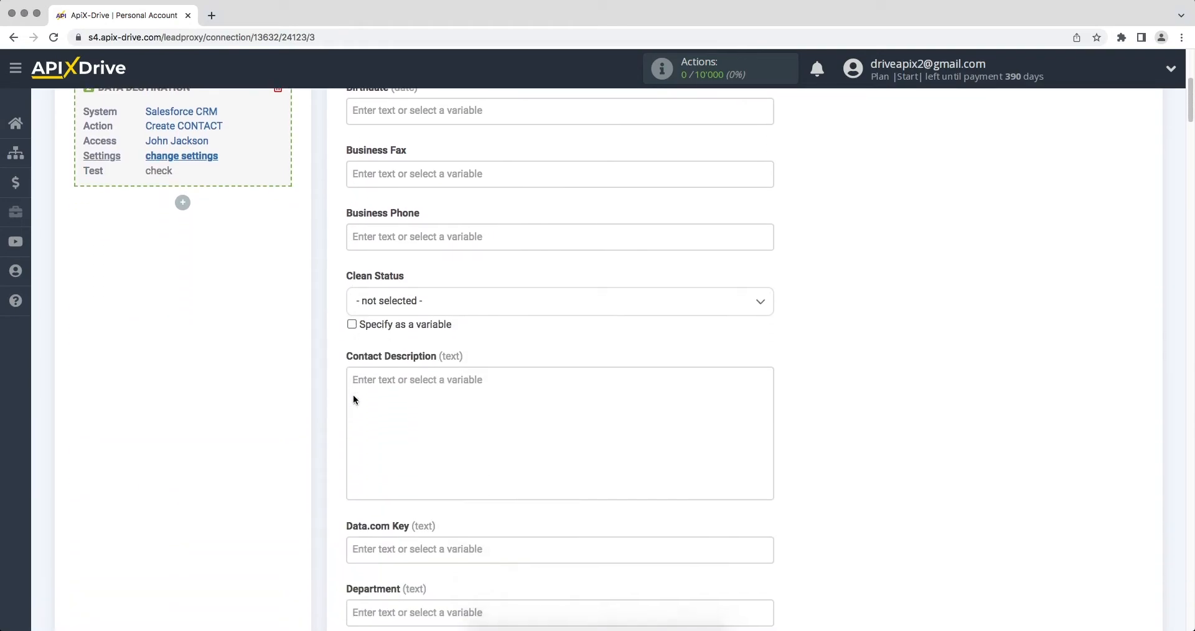
{"action": "scroll", "coordinate": [354, 399], "scroll_direction": "down", "scroll_amount": 1}
{"action": "left_click", "coordinate": [390, 461]}
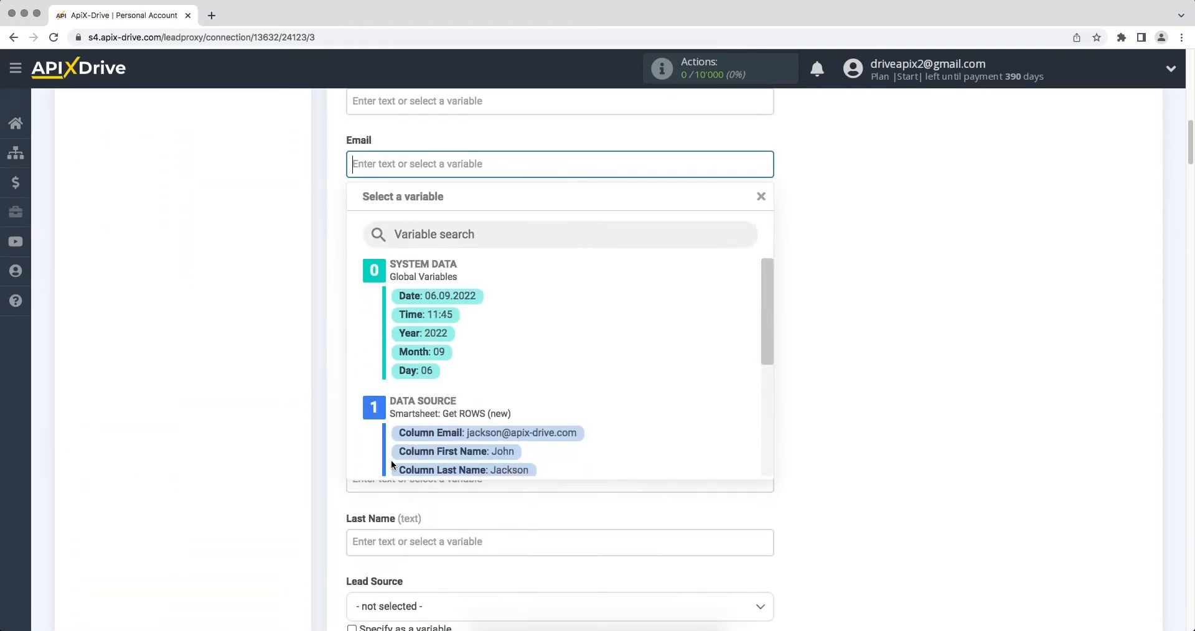
{"action": "left_click", "coordinate": [398, 428]}
Step: Map First Name and Last Name to the Column First Name and Column Last Name variables
{"action": "left_click", "coordinate": [405, 352]}
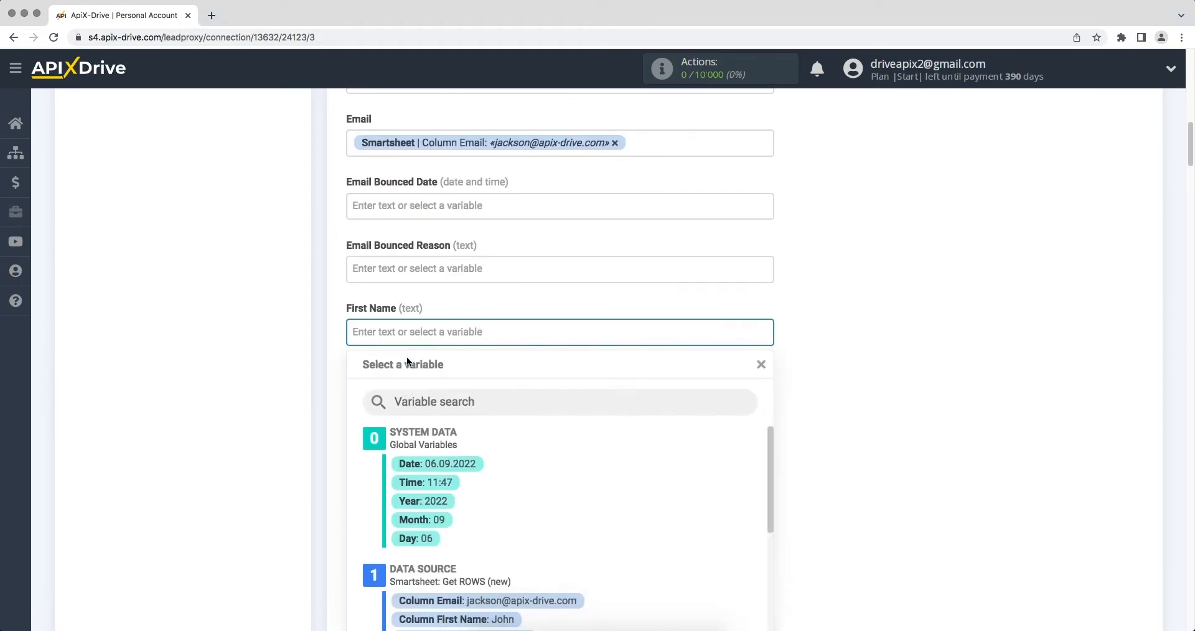
{"action": "left_click", "coordinate": [458, 451]}
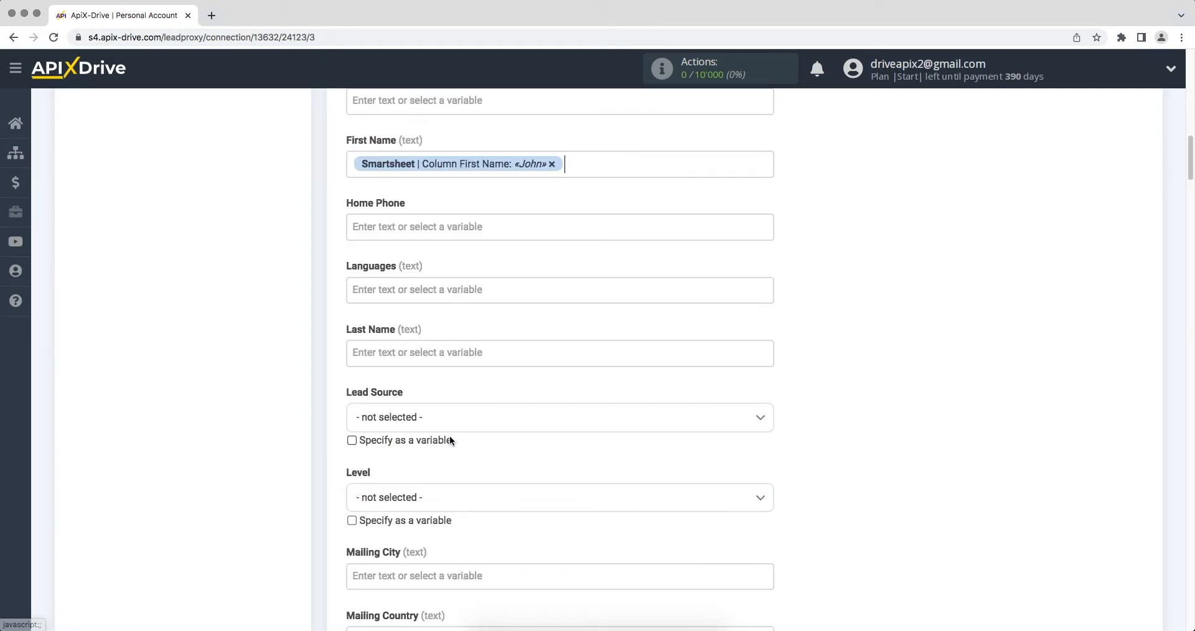
{"action": "left_click", "coordinate": [400, 350]}
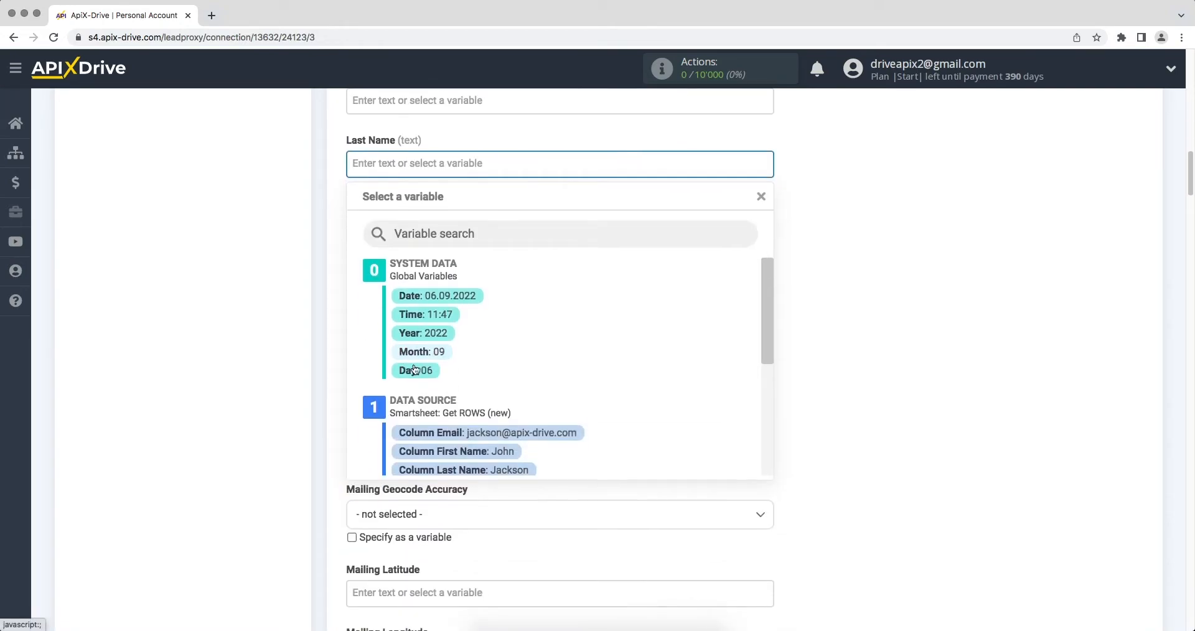
{"action": "left_click", "coordinate": [466, 470]}
Step: Assign a Smartsheet column variable to the Mobile Phone field
{"action": "scroll", "coordinate": [466, 467], "scroll_direction": "down", "scroll_amount": 3}
{"action": "scroll", "coordinate": [465, 471], "scroll_direction": "down", "scroll_amount": 6}
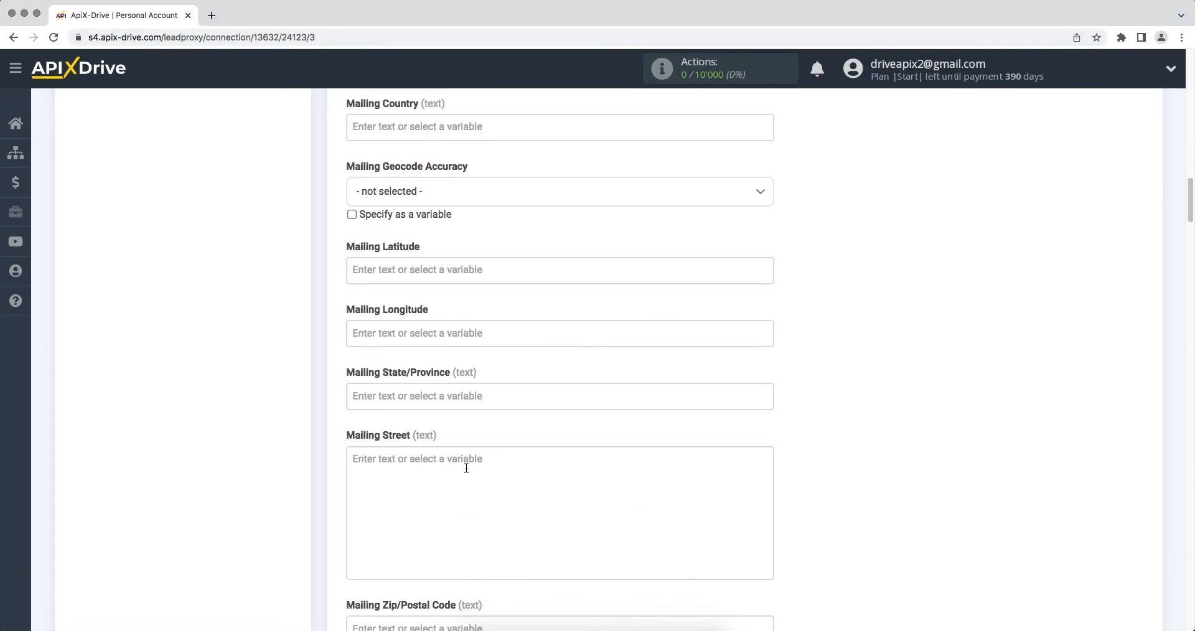
{"action": "left_click", "coordinate": [453, 401]}
{"action": "scroll", "coordinate": [473, 404], "scroll_direction": "down", "scroll_amount": 4}
{"action": "scroll", "coordinate": [770, 361], "scroll_direction": "down", "scroll_amount": 3}
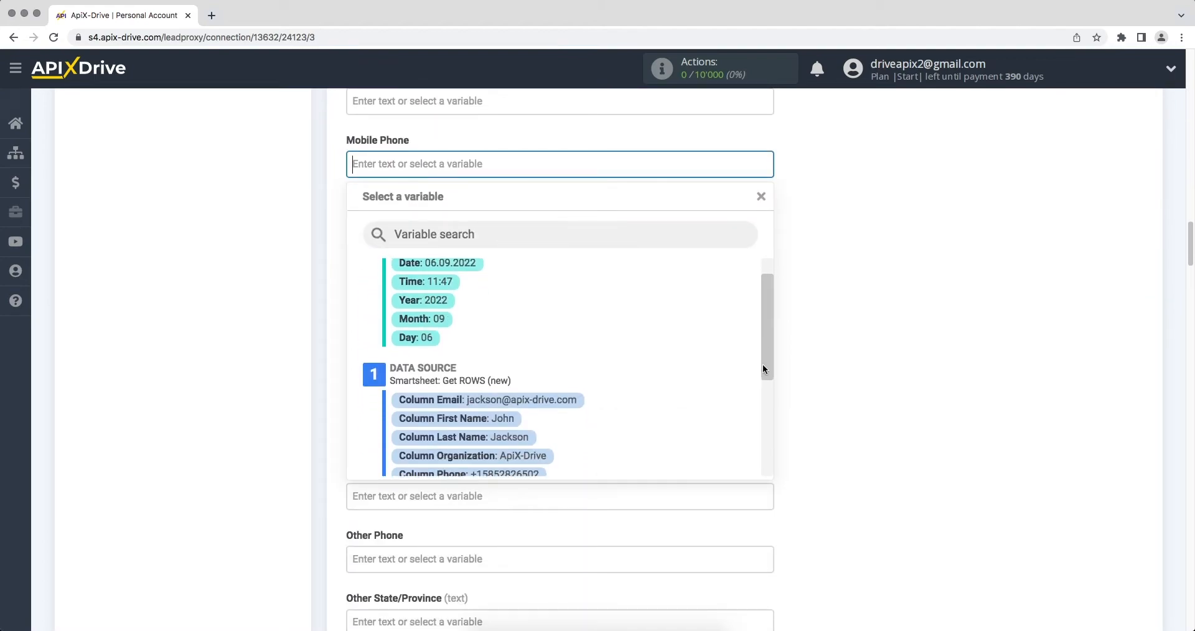
{"action": "left_click", "coordinate": [514, 401]}
{"action": "scroll", "coordinate": [515, 406], "scroll_direction": "down", "scroll_amount": 9}
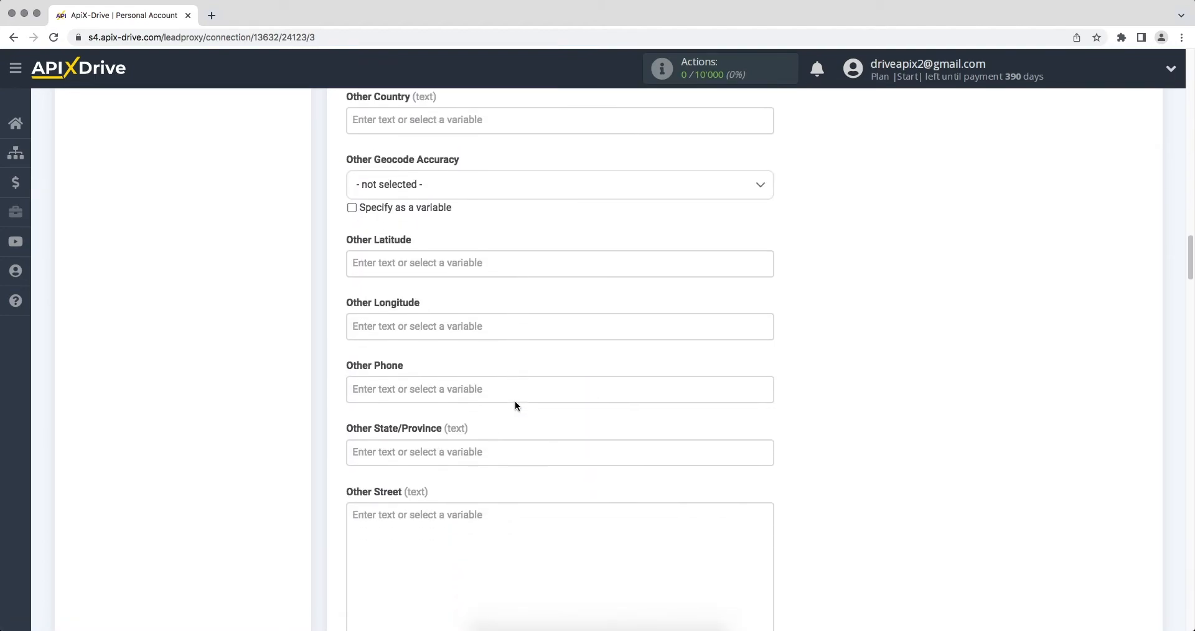
Step: Enter "New row from Smartsheet" as the contact's Title
{"action": "left_click", "coordinate": [448, 442]}
{"action": "scroll", "coordinate": [450, 441], "scroll_direction": "down", "scroll_amount": 4}
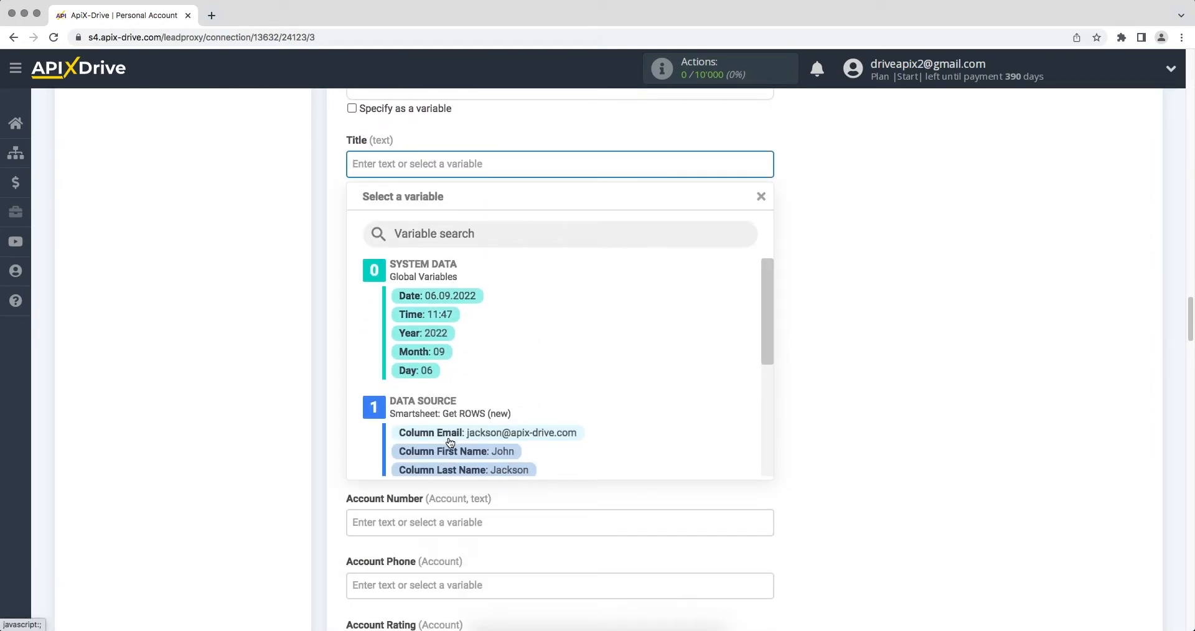
{"action": "type", "text": "N"}
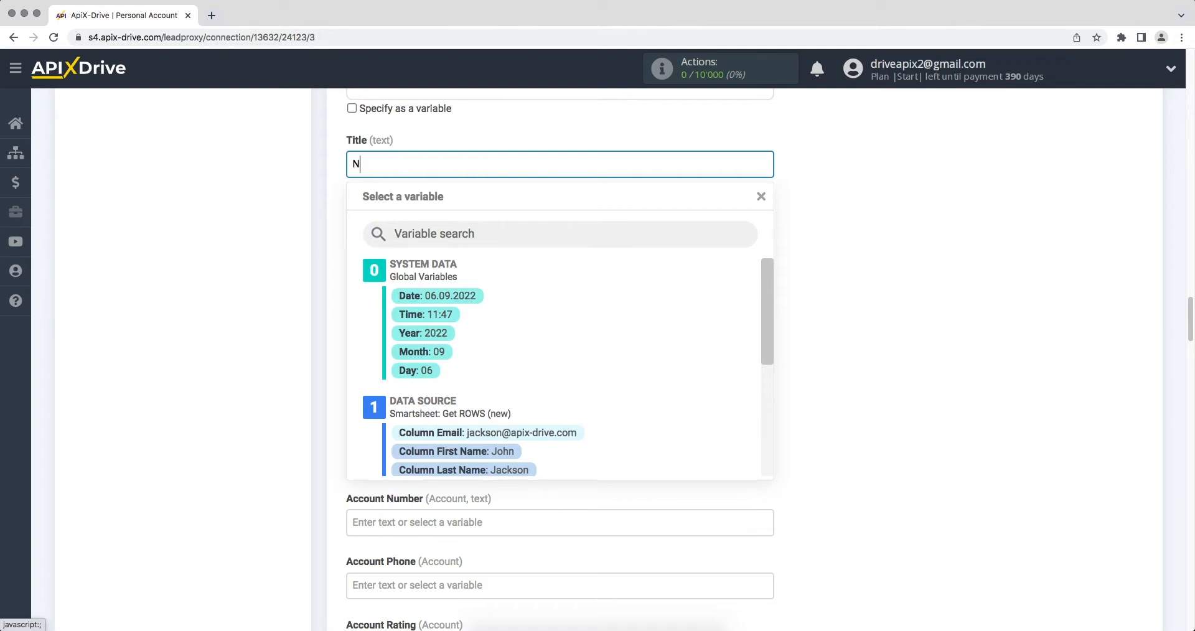
{"action": "type", "text": "ew row from Smartsheet"}
{"action": "left_click", "coordinate": [889, 392]}
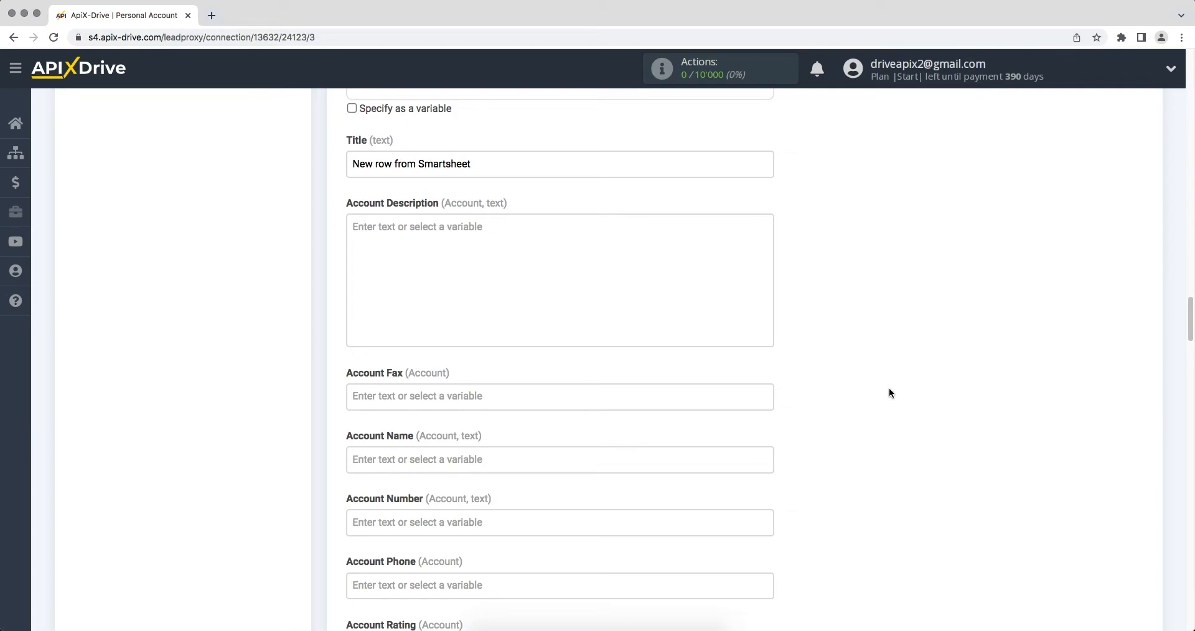
Step: Save the field mapping and continue to the test stage
{"action": "scroll", "coordinate": [889, 392], "scroll_direction": "down", "scroll_amount": 12}
{"action": "scroll", "coordinate": [888, 393], "scroll_direction": "down", "scroll_amount": 12}
{"action": "scroll", "coordinate": [889, 392], "scroll_direction": "down", "scroll_amount": 12}
{"action": "scroll", "coordinate": [889, 393], "scroll_direction": "down", "scroll_amount": 9}
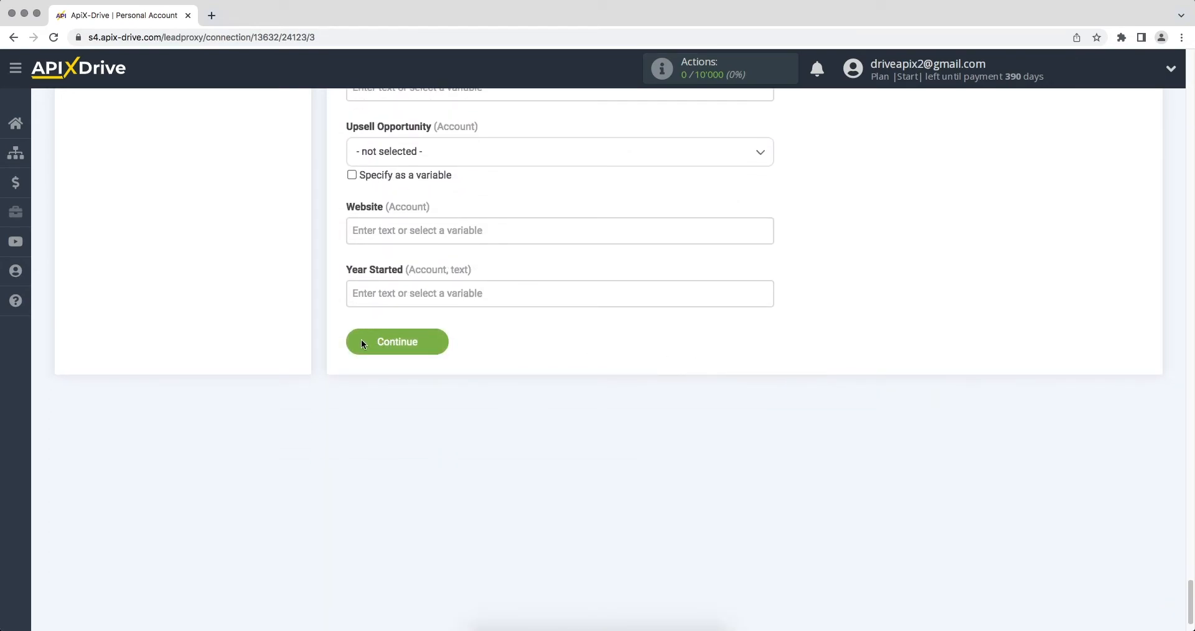
{"action": "left_click", "coordinate": [361, 343]}
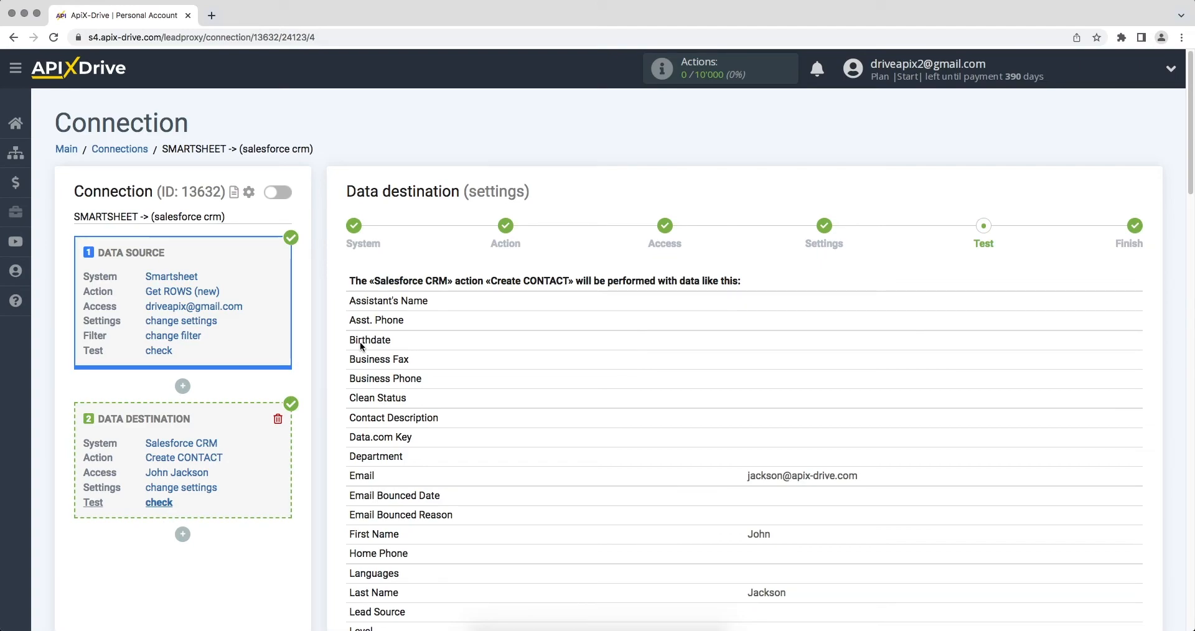
Step: Send test data to Salesforce CRM and open the created contact in Salesforce to check its fields
{"action": "scroll", "coordinate": [361, 346], "scroll_direction": "down", "scroll_amount": 8}
{"action": "scroll", "coordinate": [361, 346], "scroll_direction": "down", "scroll_amount": 17}
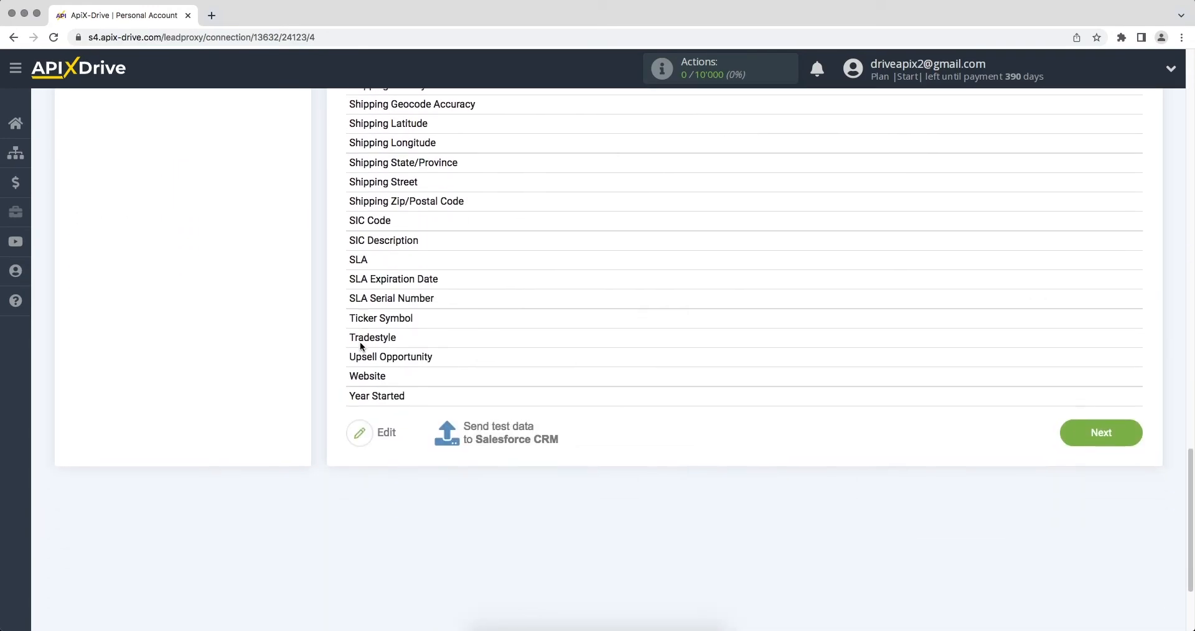
{"action": "scroll", "coordinate": [361, 346], "scroll_direction": "down", "scroll_amount": 2}
{"action": "left_click", "coordinate": [490, 281]}
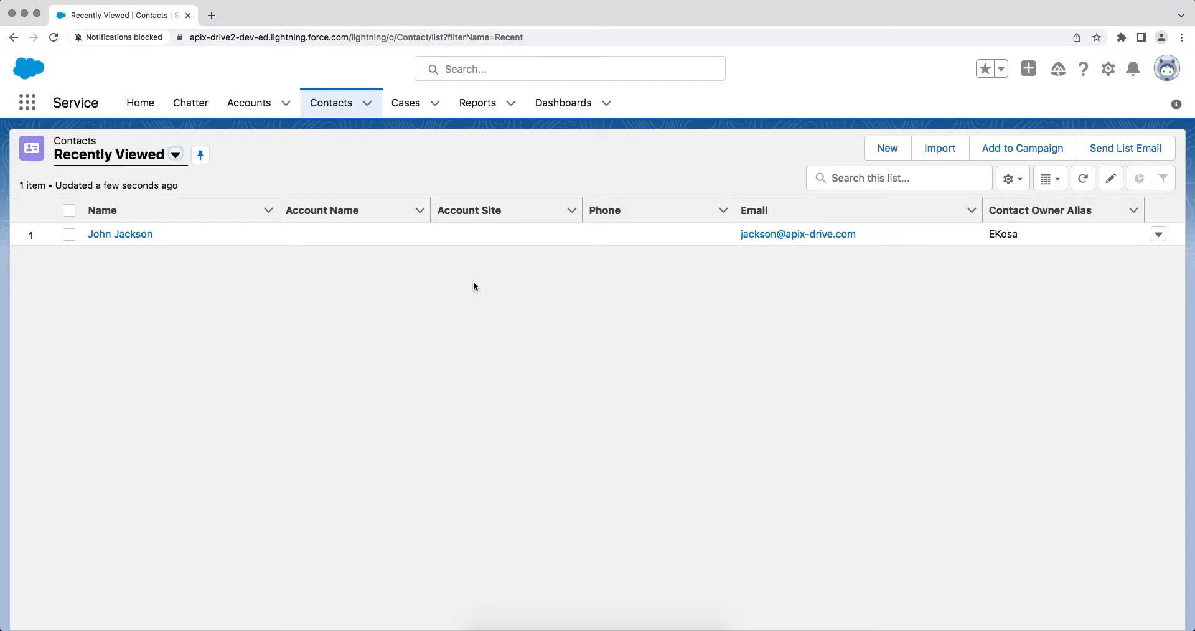
{"action": "left_click", "coordinate": [131, 235]}
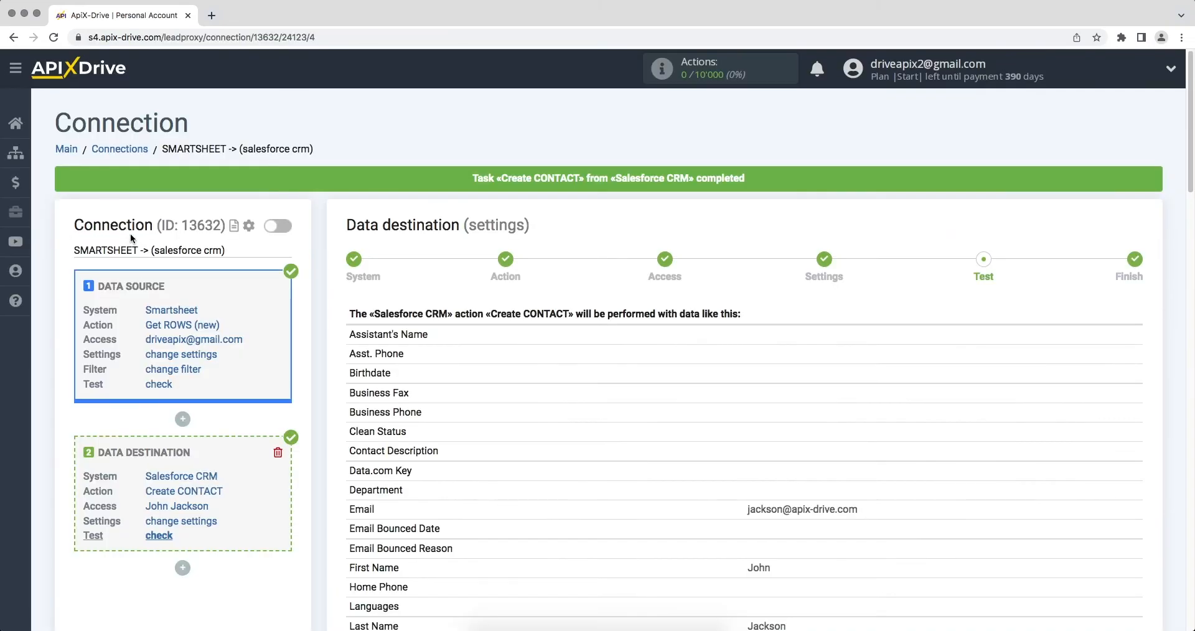
{"action": "scroll", "coordinate": [130, 237], "scroll_direction": "down", "scroll_amount": 15}
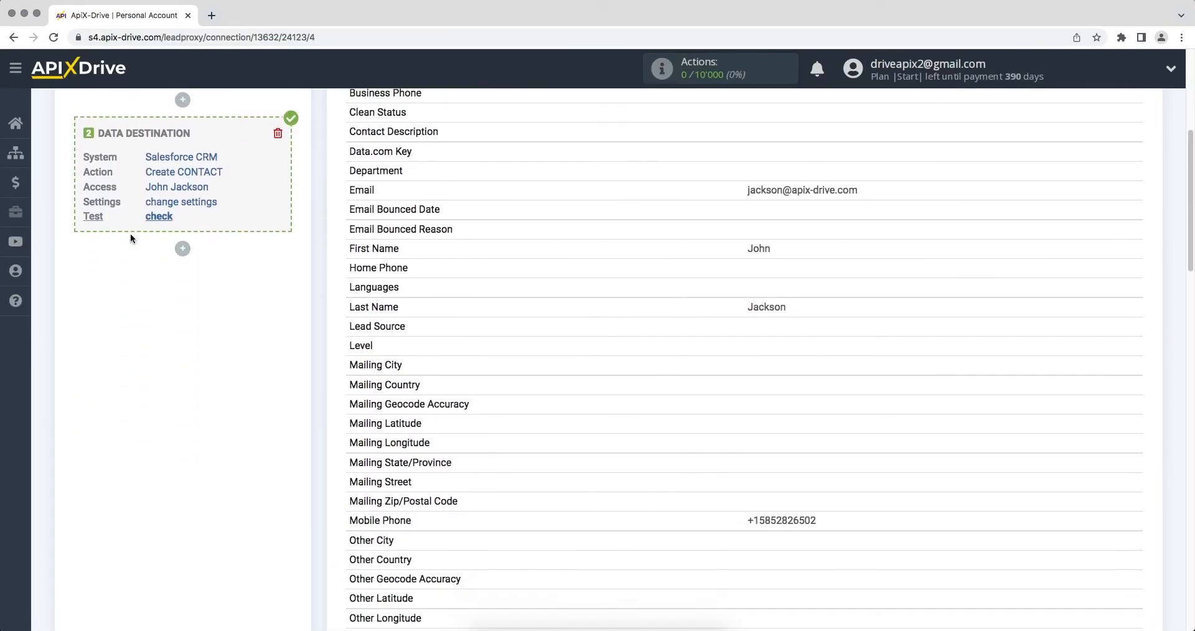
Step: Finish the destination setup and enable auto-update for the connection
{"action": "scroll", "coordinate": [129, 237], "scroll_direction": "down", "scroll_amount": 10}
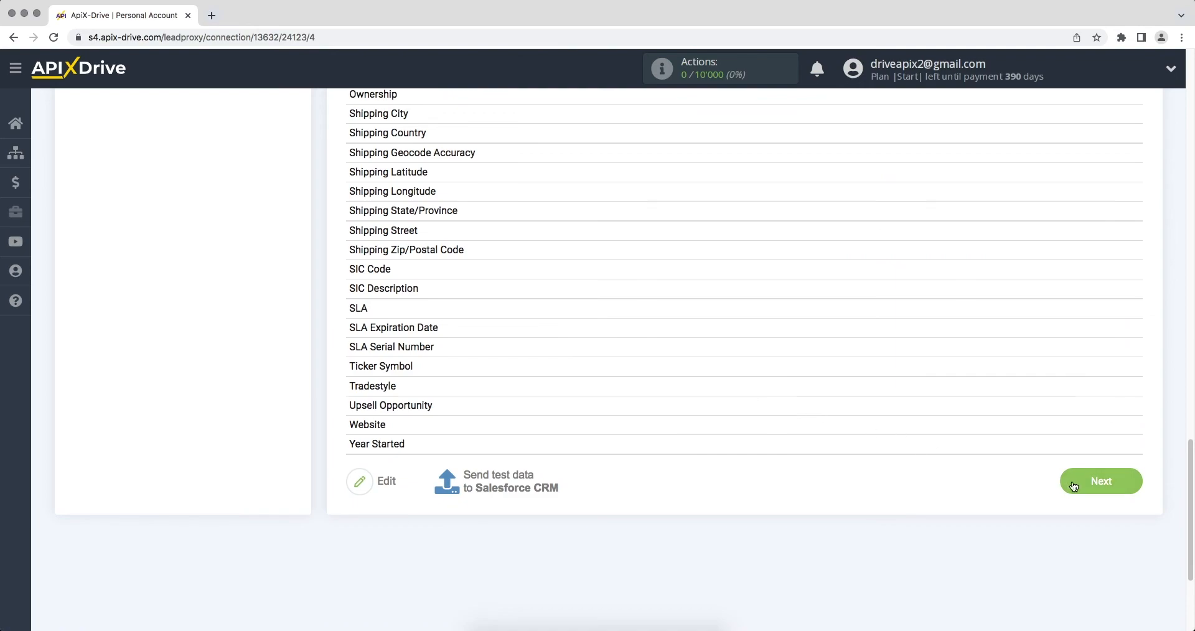
{"action": "left_click", "coordinate": [1071, 483]}
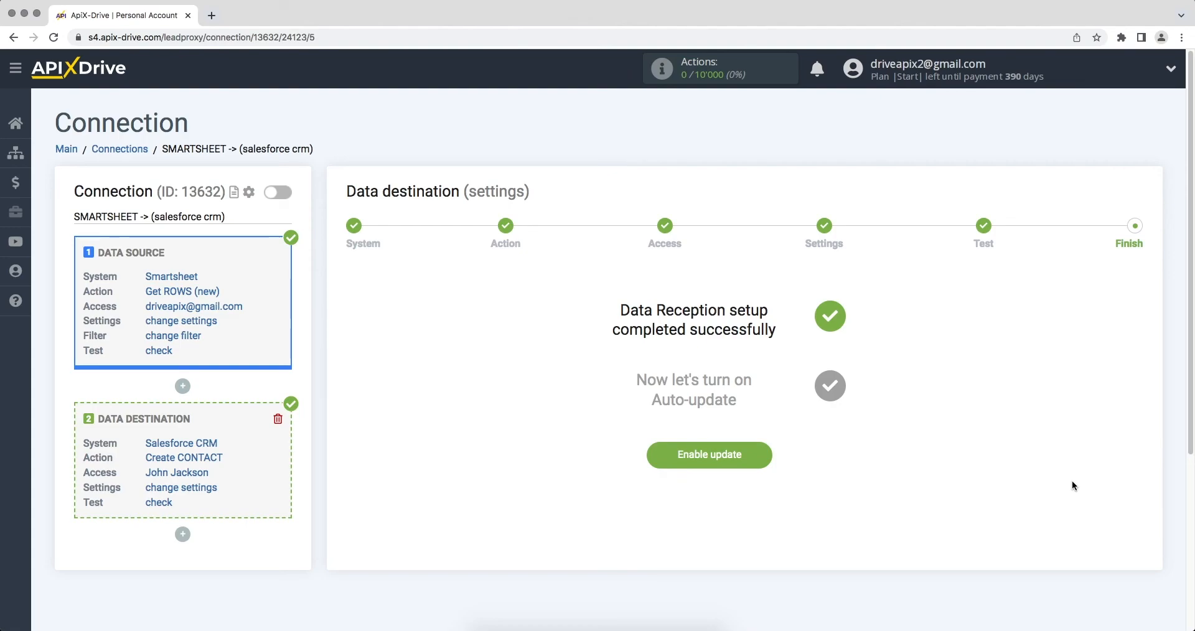
{"action": "left_click", "coordinate": [656, 464]}
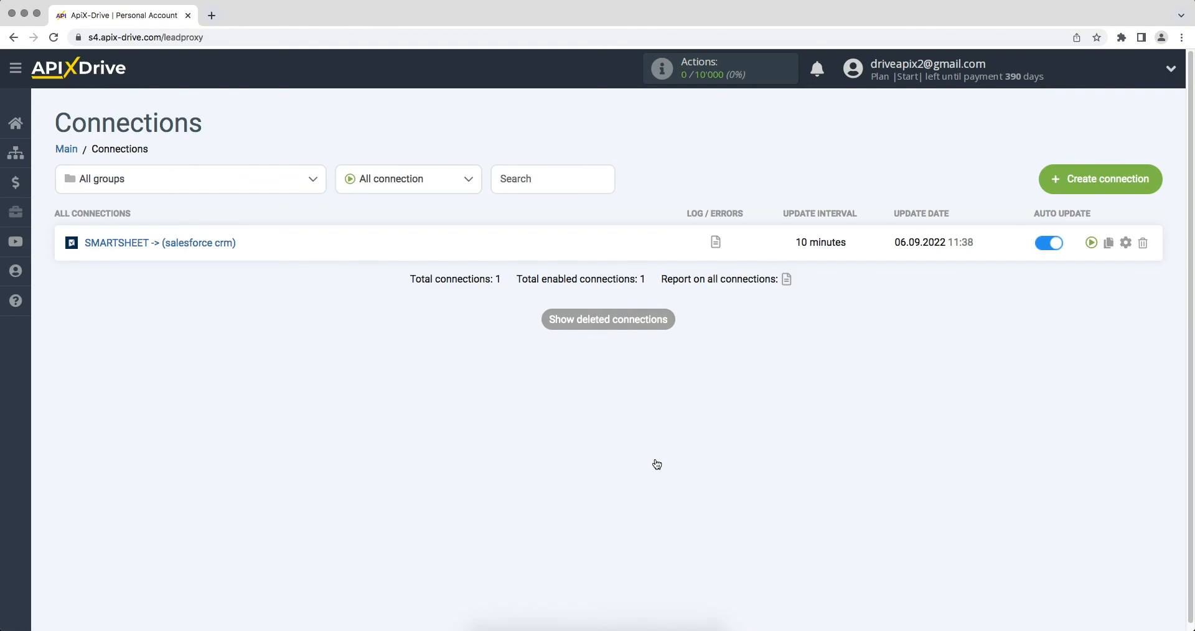
Step: Set the connection's update interval to 5 minutes and save the connection setup
{"action": "left_click", "coordinate": [1125, 242]}
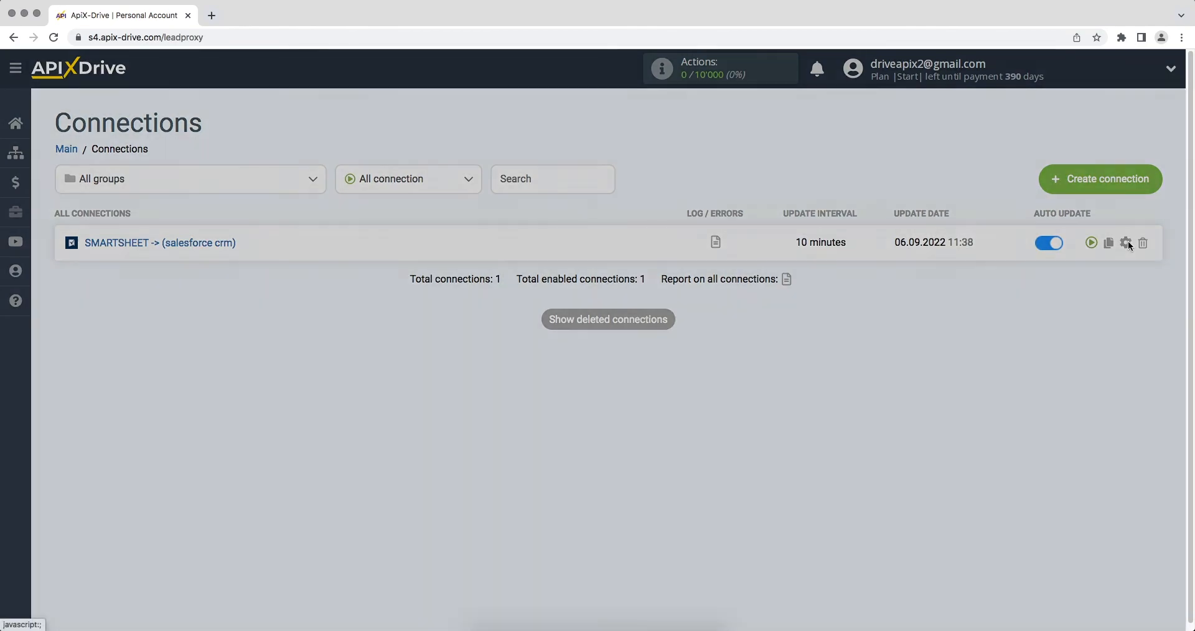
{"action": "left_click", "coordinate": [685, 351]}
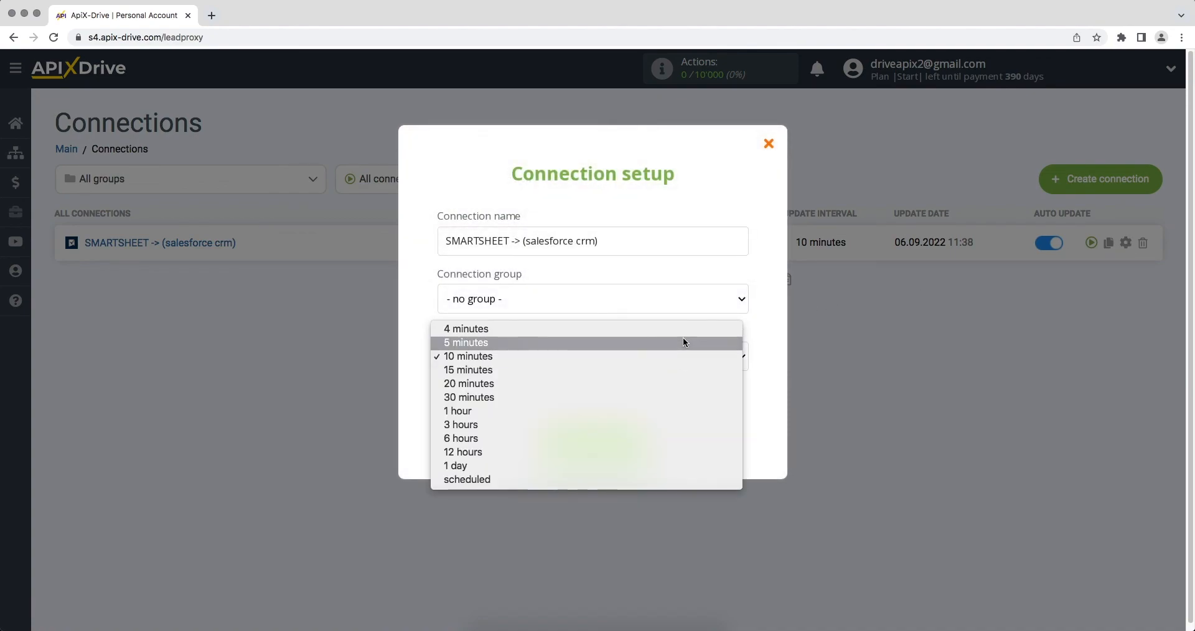
{"action": "left_click", "coordinate": [682, 338]}
{"action": "left_click", "coordinate": [549, 442]}
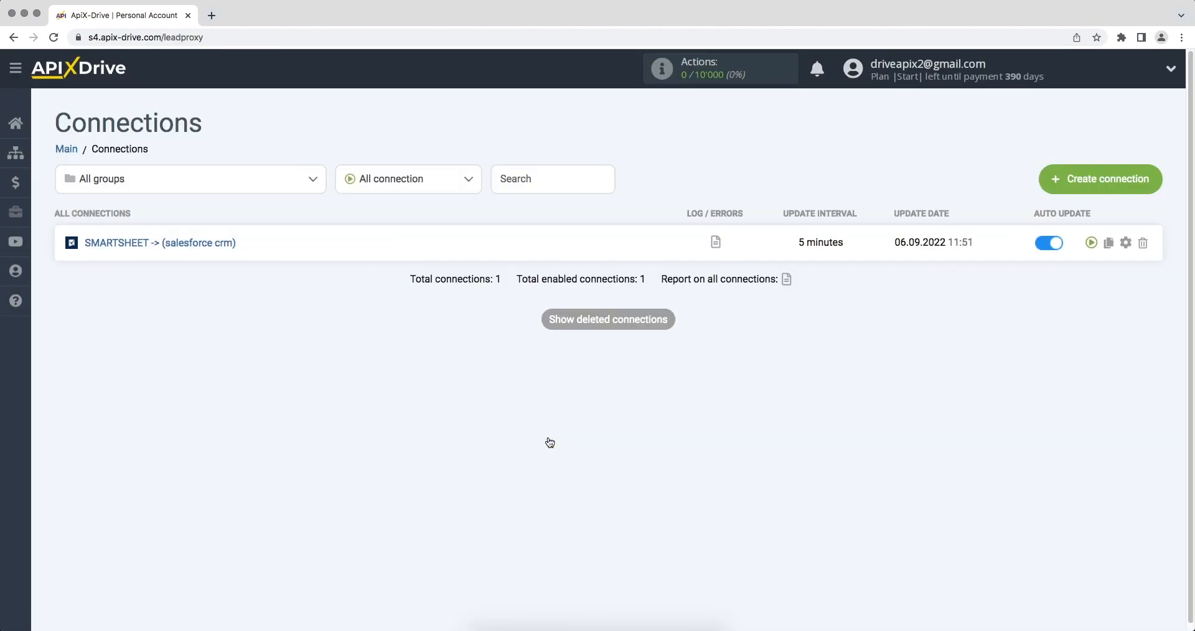